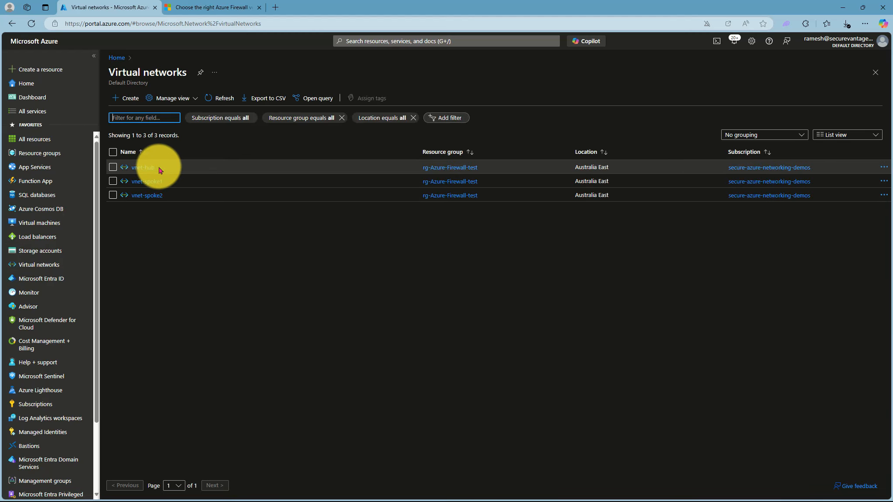
# Open the vnet-hub virtual network from the Virtual networks list
pyautogui.click(140, 169)
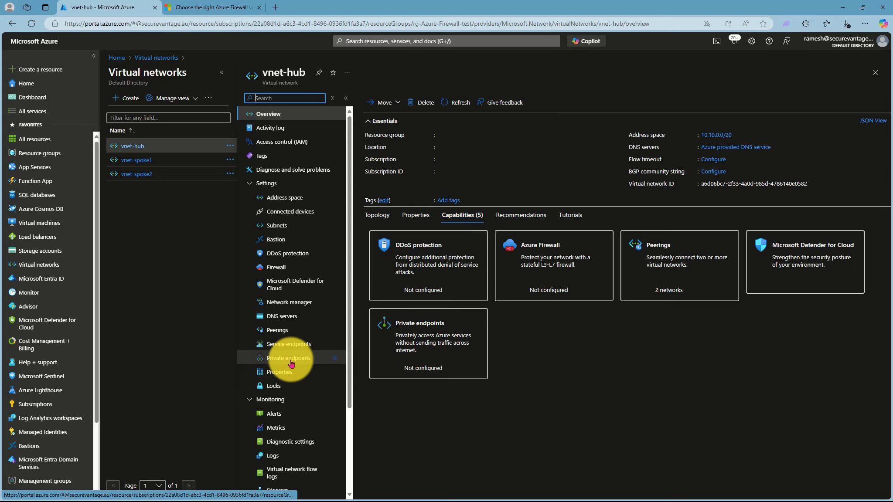
# Check vnet-hub's two peerings, then list the VMs spokeVM1, spokeVM2 and spokeVm3
pyautogui.click(284, 330)
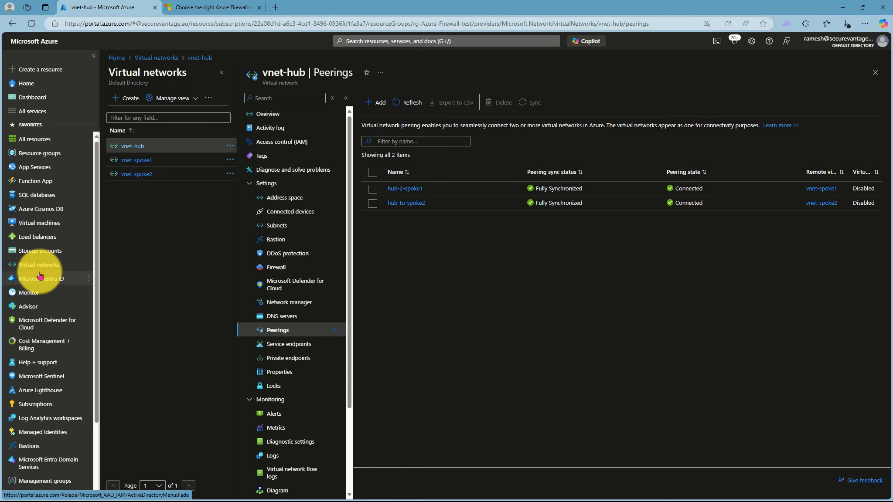
pyautogui.click(39, 226)
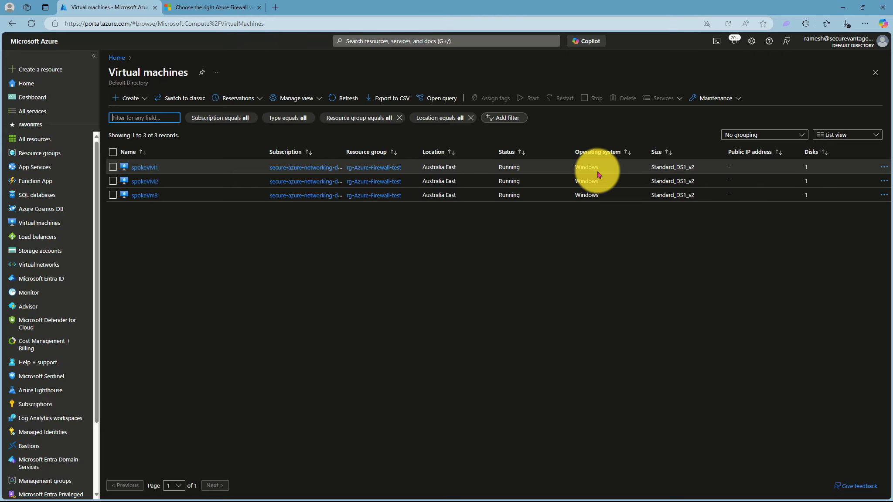
# Inspect the spokeVM1, spokeVM2 and spokeVm3 overviews, then show the new firewall's resource groups
pyautogui.click(147, 167)
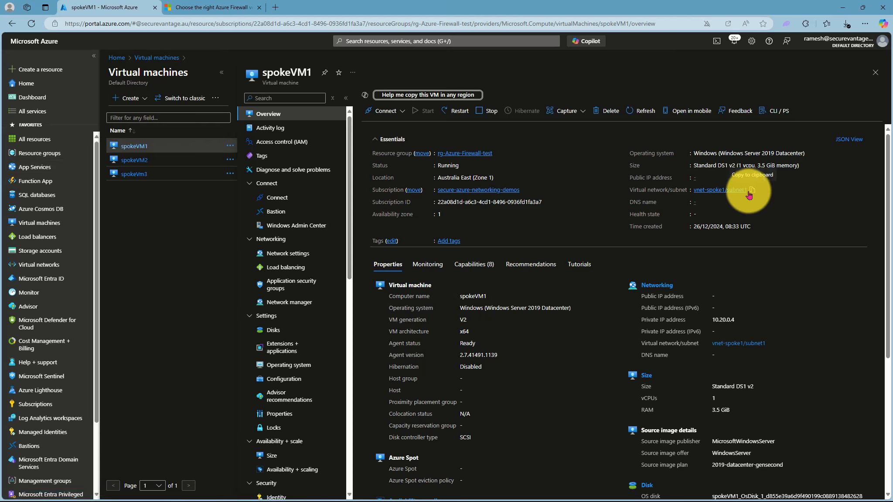
pyautogui.click(133, 160)
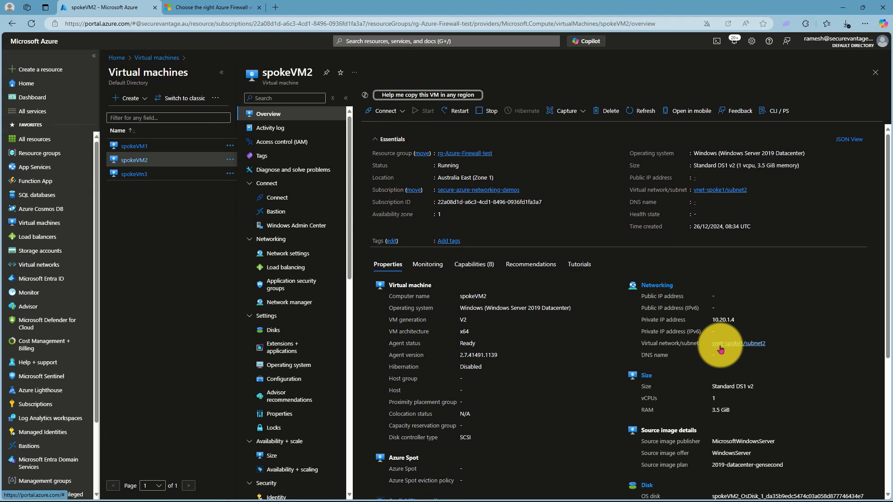
pyautogui.click(129, 174)
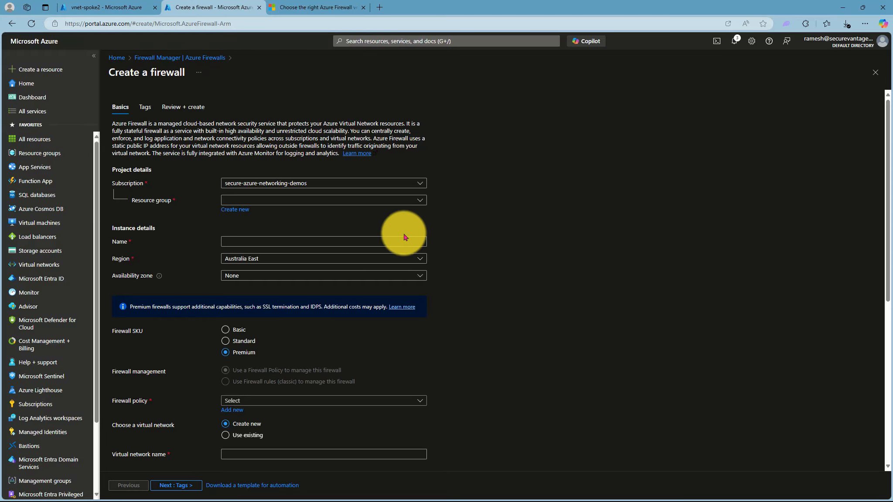
pyautogui.click(339, 201)
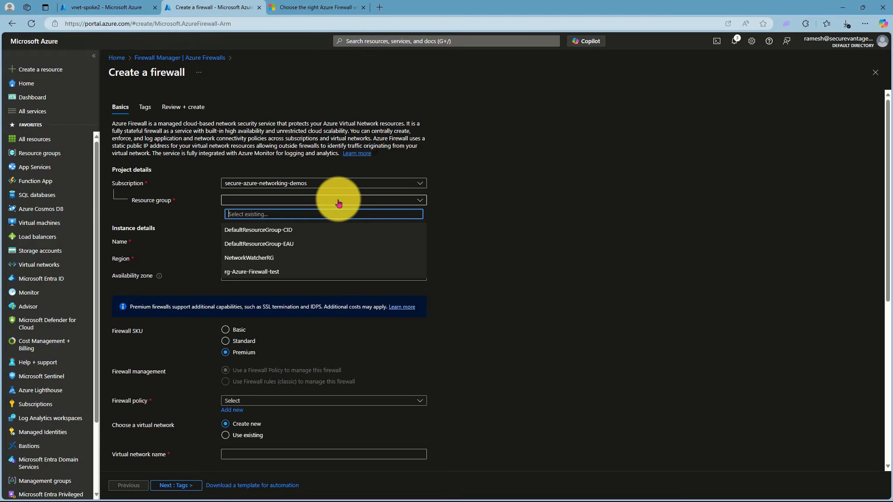
# Give the firewall resource group rg-Azure-Firewall-test, name myAzFw and availability zone None
pyautogui.click(256, 272)
pyautogui.scroll(-2, 511, 272)
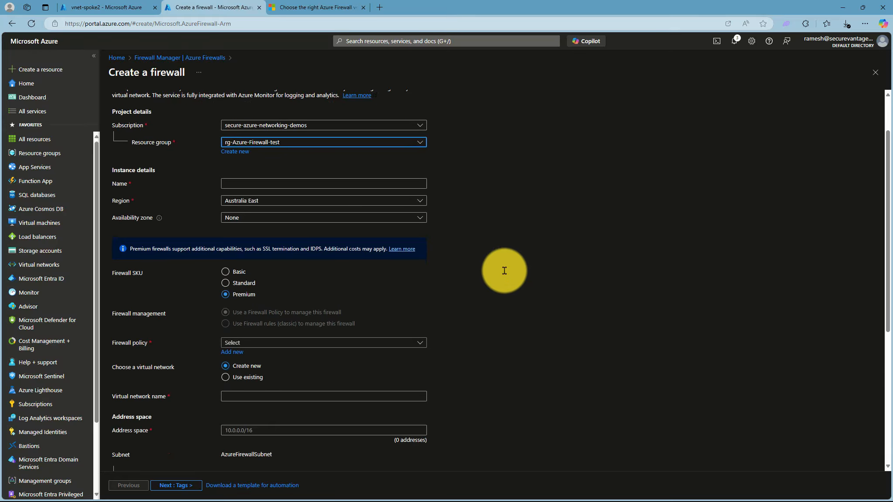
pyautogui.click(324, 182)
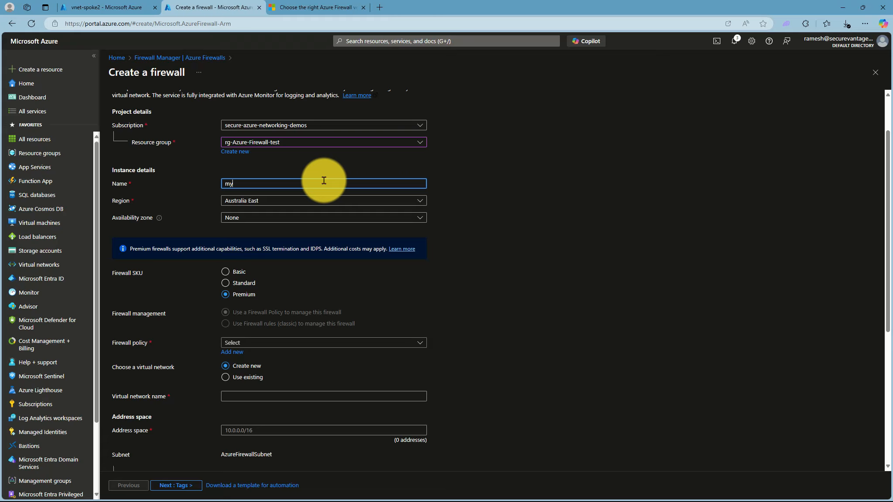
pyautogui.write('myAzFw')
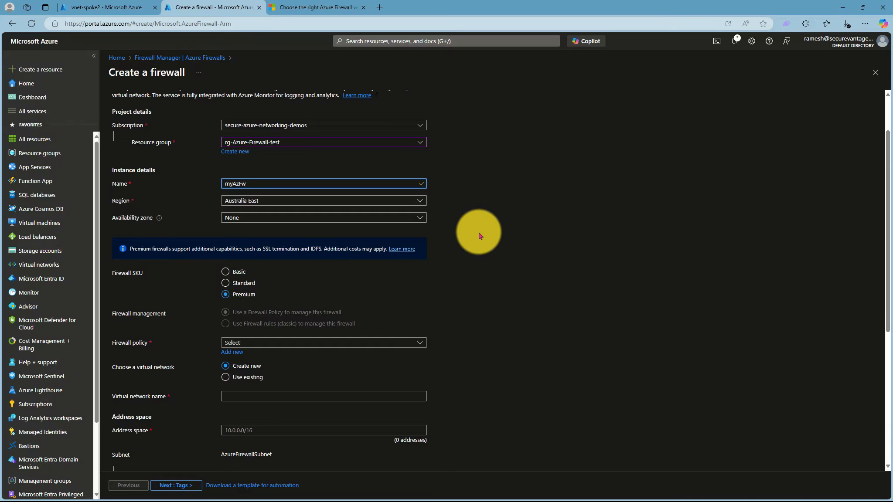
pyautogui.scroll(-1, 479, 236)
pyautogui.click(244, 160)
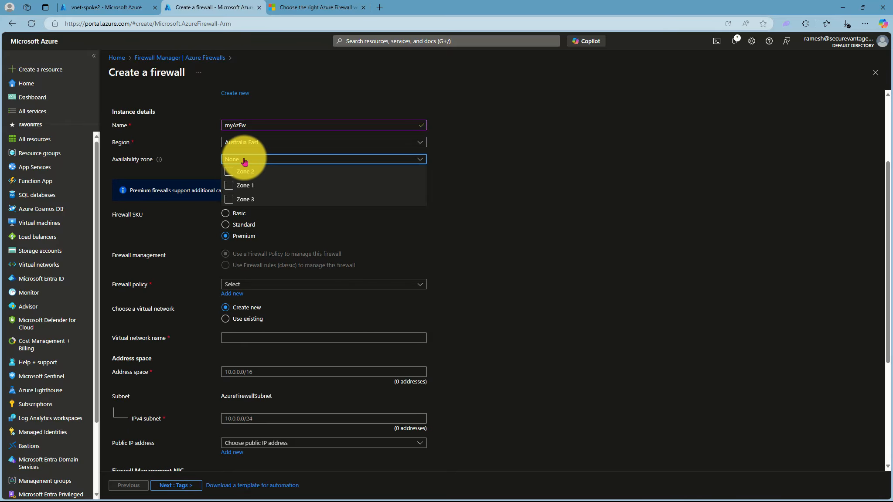
pyautogui.click(244, 161)
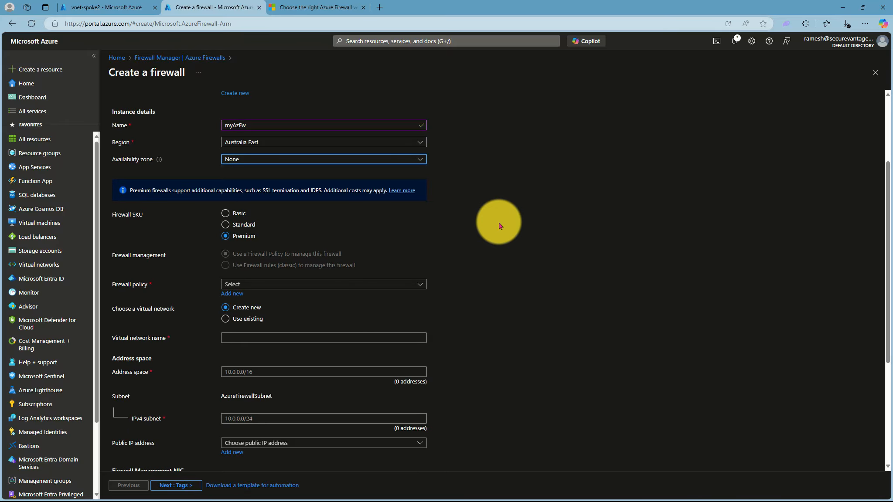
pyautogui.scroll(-1, 499, 225)
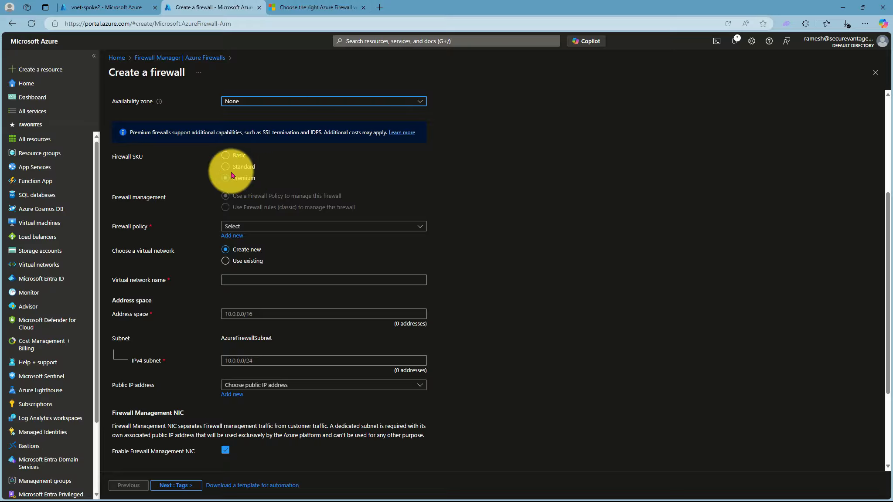
pyautogui.click(299, 11)
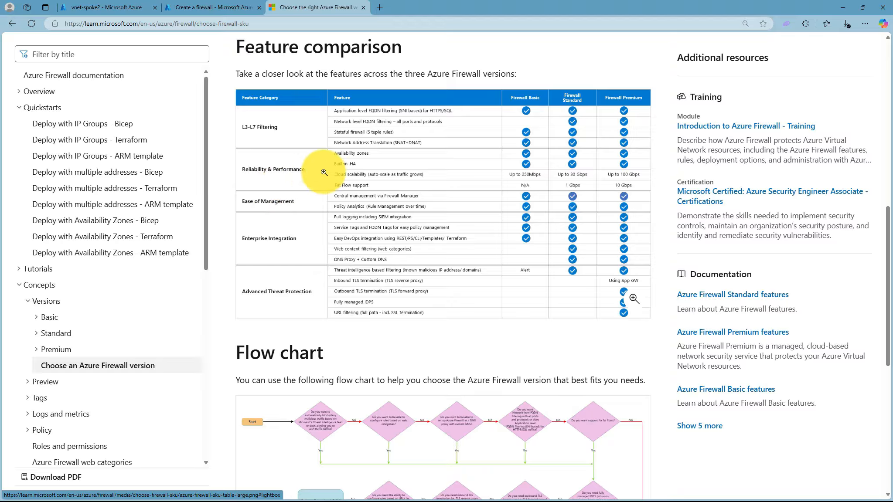
# Leave the firewall version comparison docs and return to the vnet-spoke2 overview
pyautogui.click(118, 8)
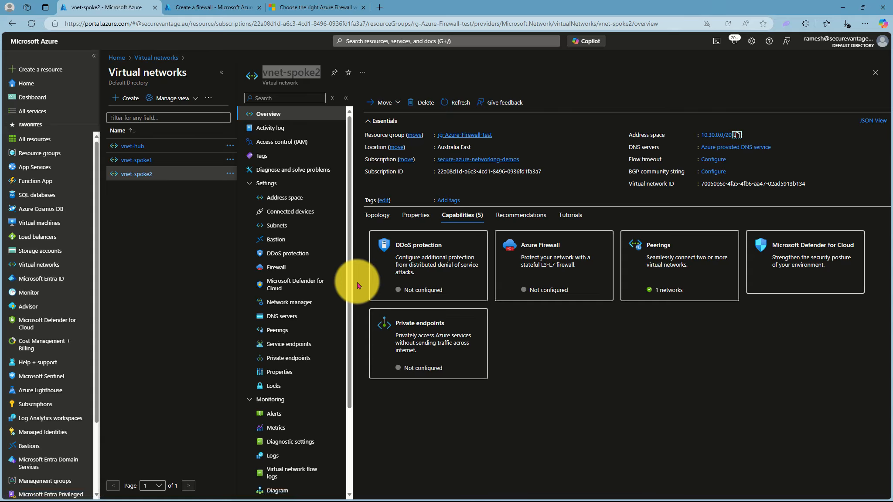
# Set the firewall to Standard SKU, add new policy fw-policy1, and choose Use existing network
pyautogui.click(199, 7)
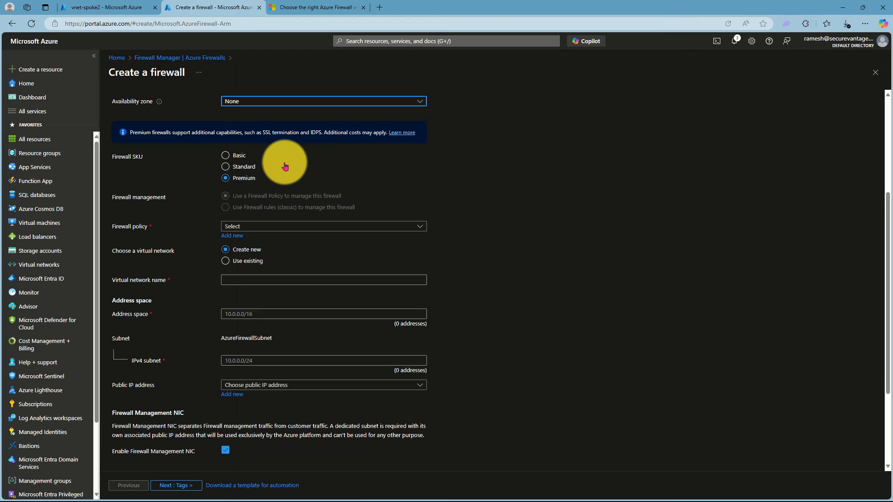
pyautogui.click(226, 166)
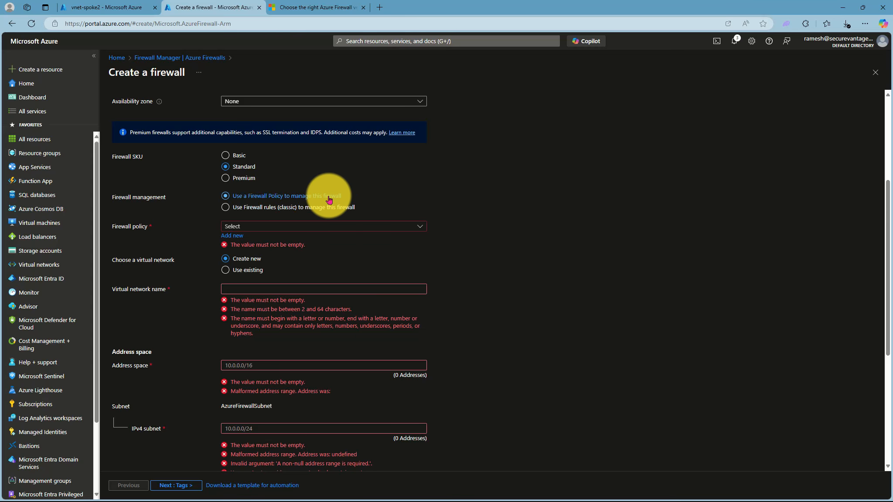
pyautogui.click(257, 226)
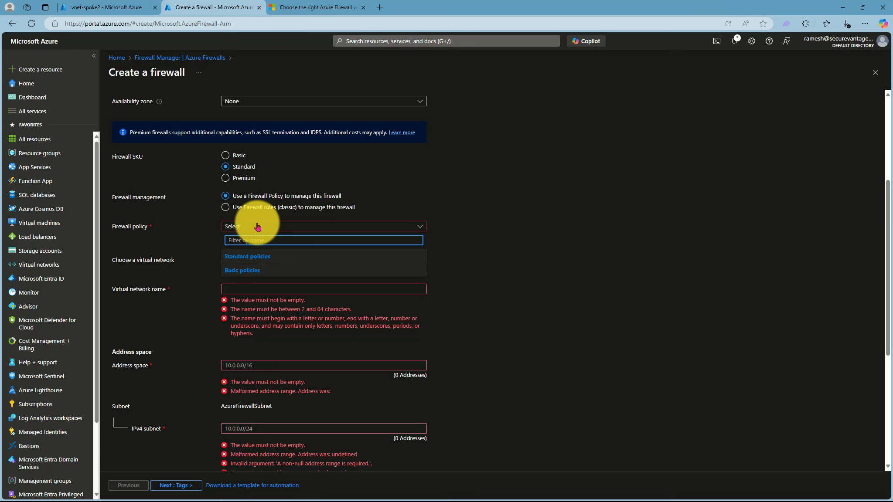
pyautogui.click(232, 236)
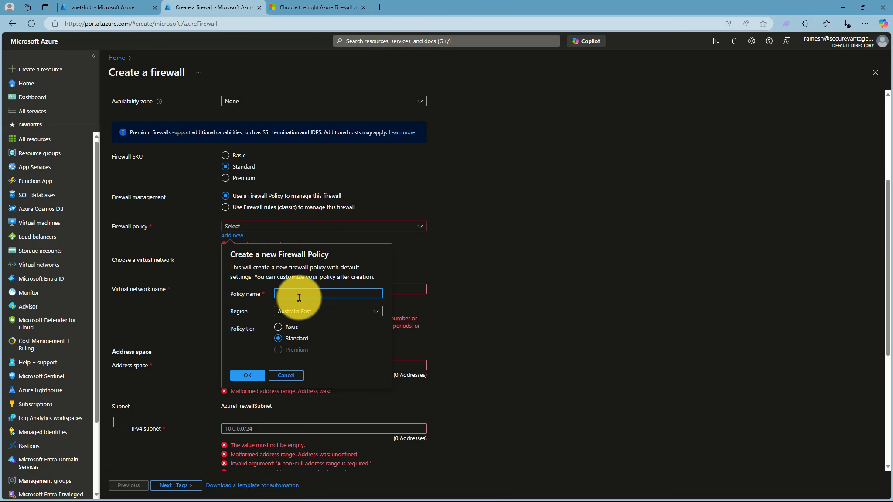
pyautogui.write('fw')
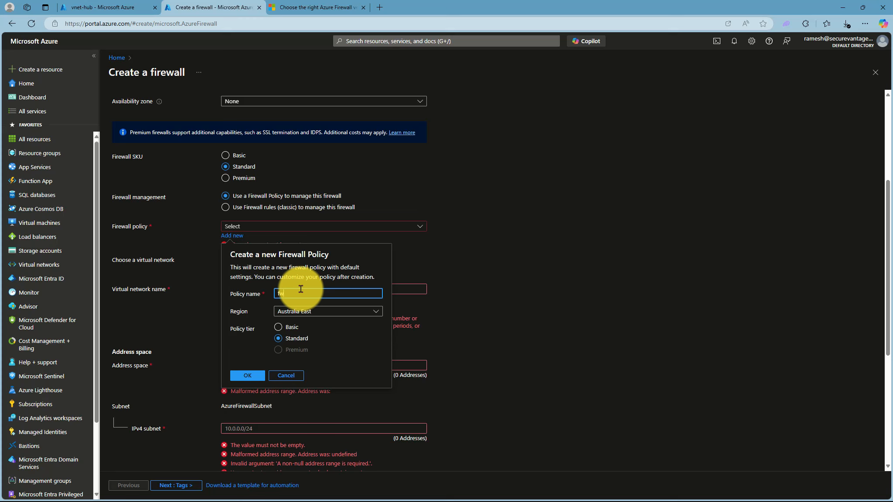
pyautogui.write('-policy1')
pyautogui.click(248, 375)
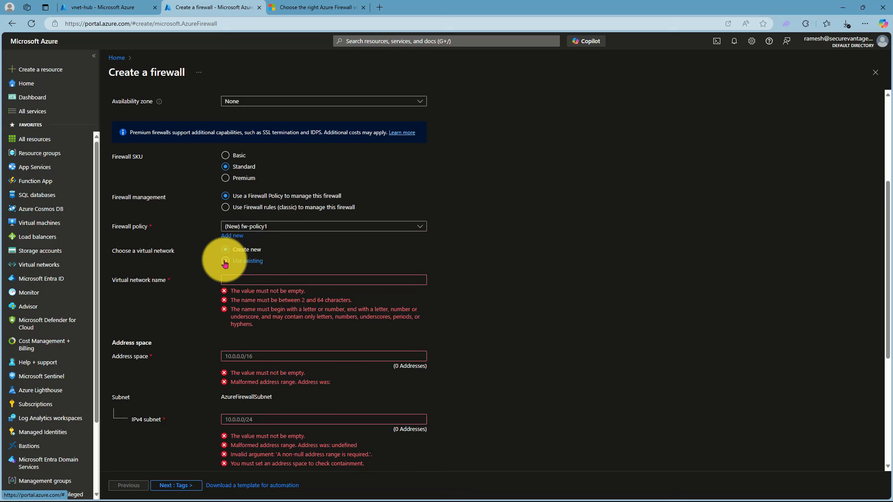
pyautogui.click(225, 262)
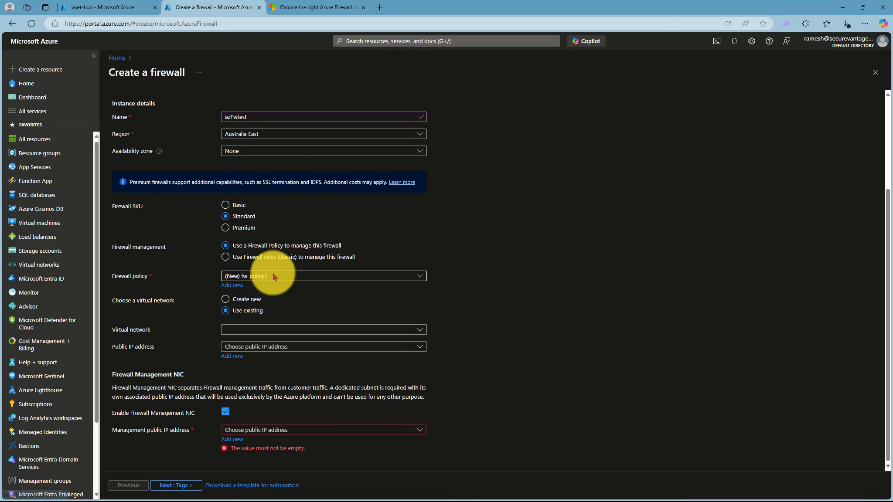
# Place the firewall in existing virtual network vnet-hub and turn off the management NIC
pyautogui.click(295, 331)
pyautogui.click(269, 354)
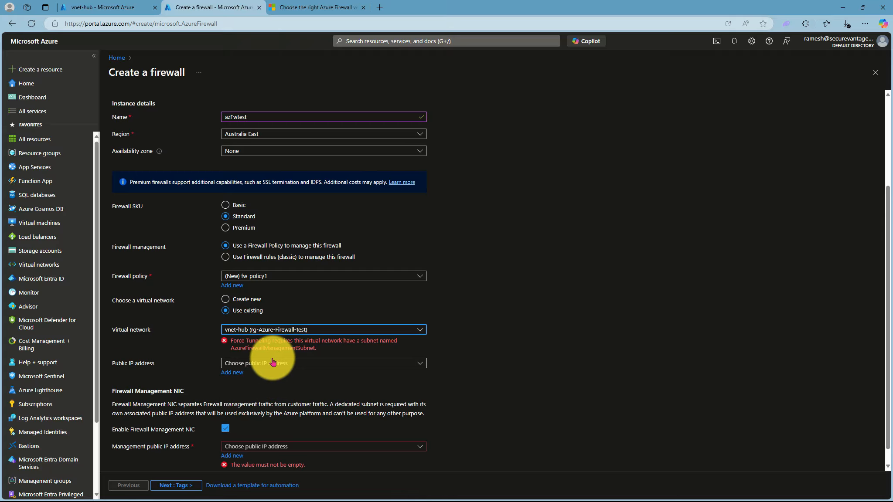
pyautogui.scroll(-1, 291, 364)
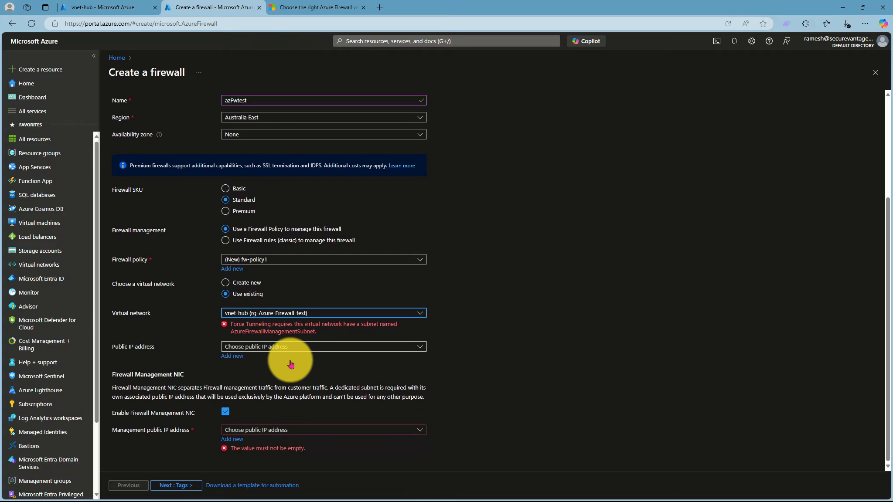
pyautogui.click(225, 412)
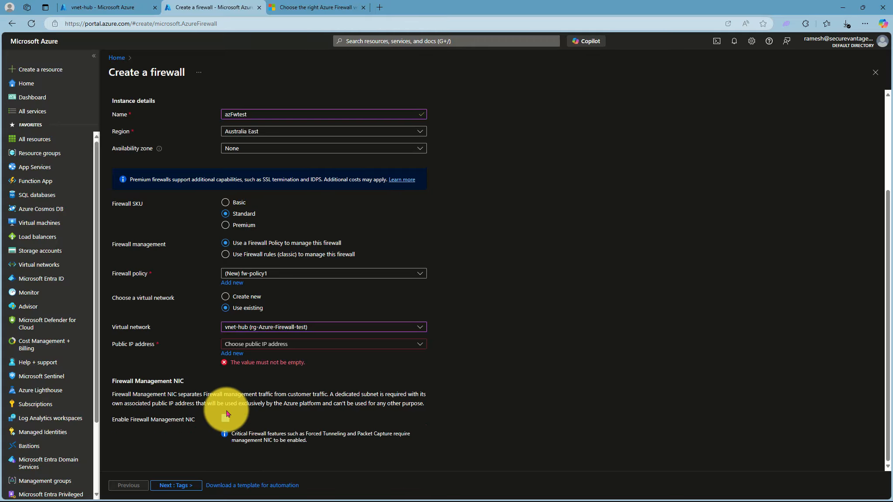
pyautogui.click(304, 329)
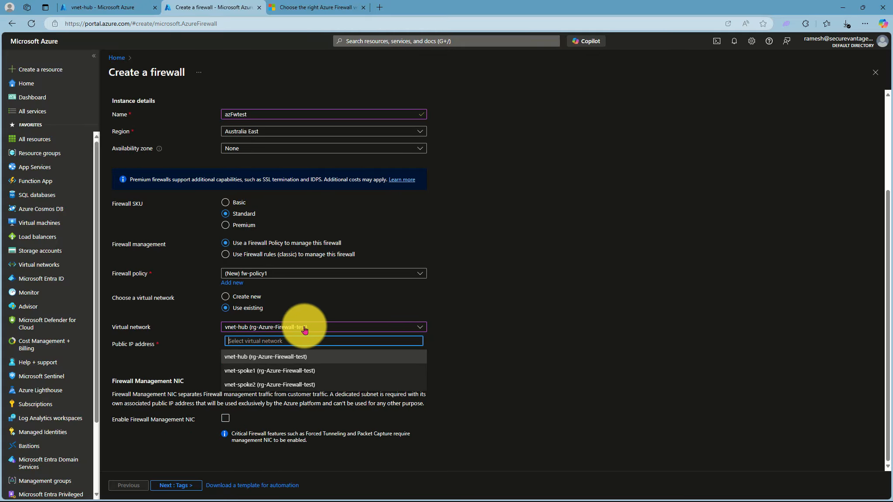
pyautogui.click(305, 329)
# Create a new public IP address named fw-pip1 for the firewall
pyautogui.click(300, 345)
pyautogui.click(300, 344)
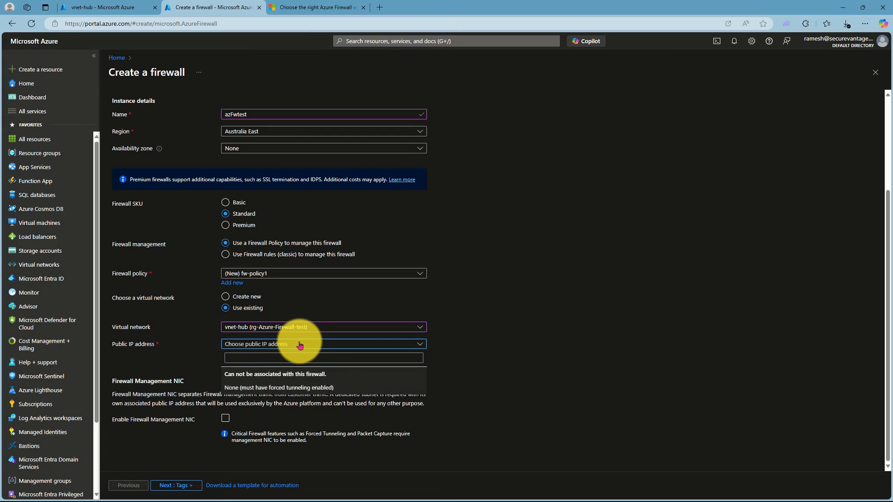
pyautogui.click(233, 353)
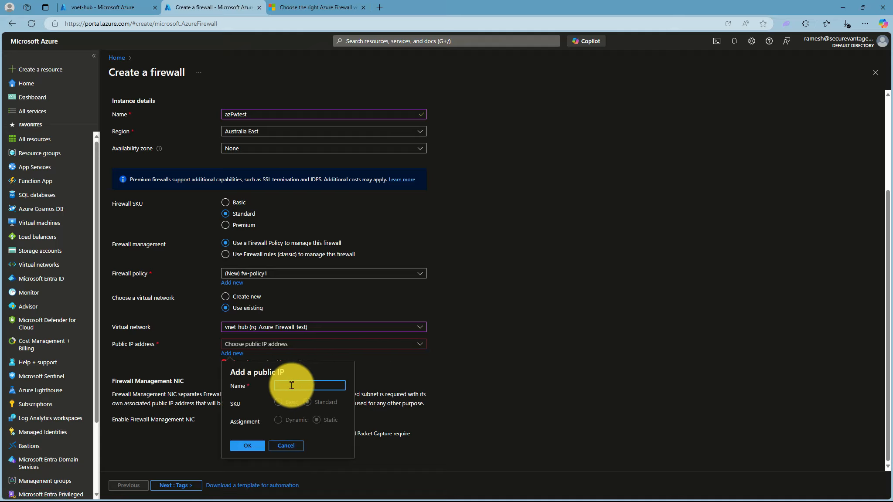
pyautogui.write('fw-p')
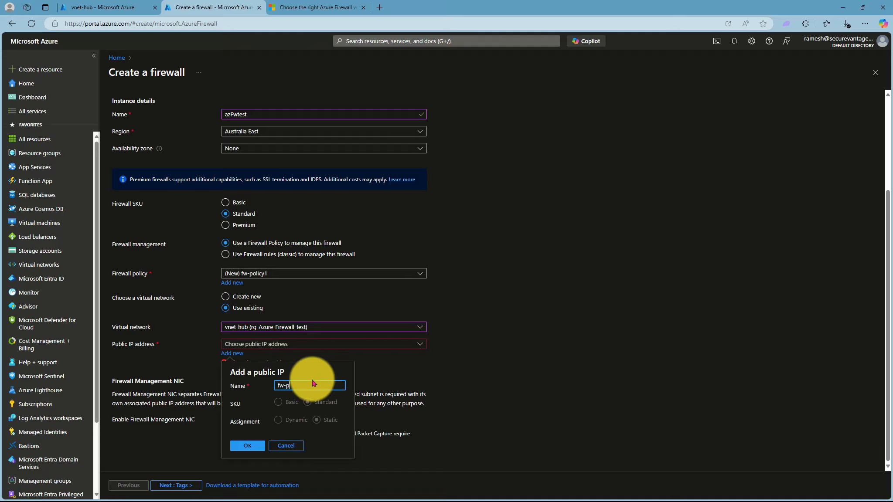
pyautogui.write('ip1')
pyautogui.click(249, 447)
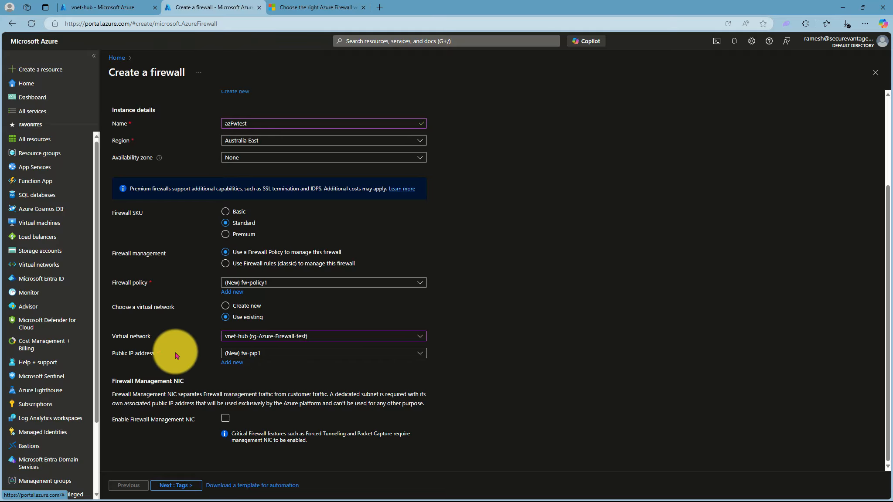
pyautogui.scroll(3, 316, 381)
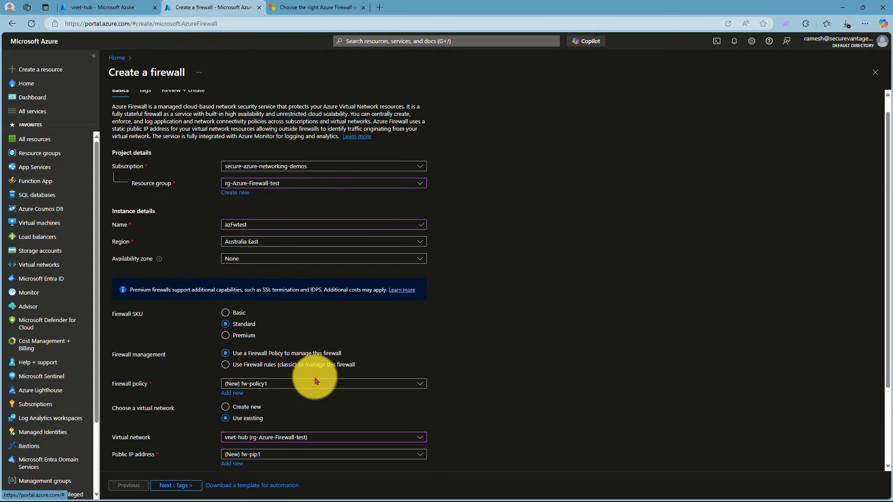
# Pass the Review + create validation and deploy the azFwtest firewall
pyautogui.scroll(-3, 314, 380)
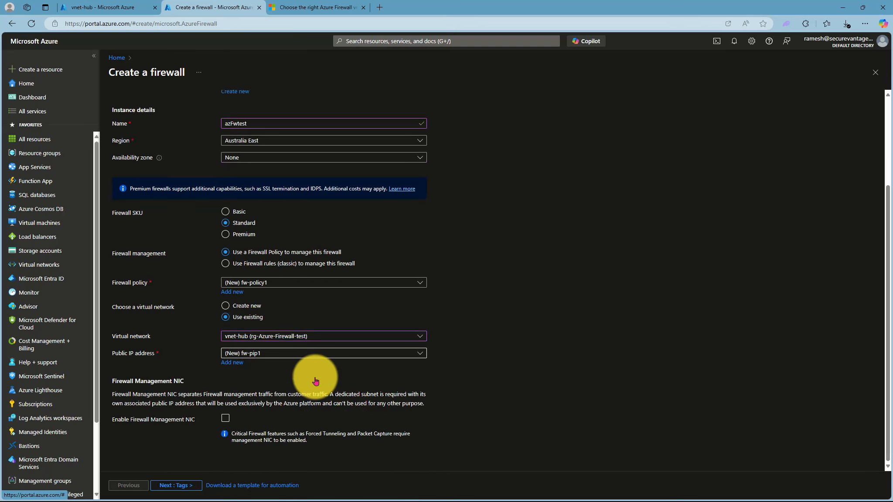
pyautogui.click(177, 485)
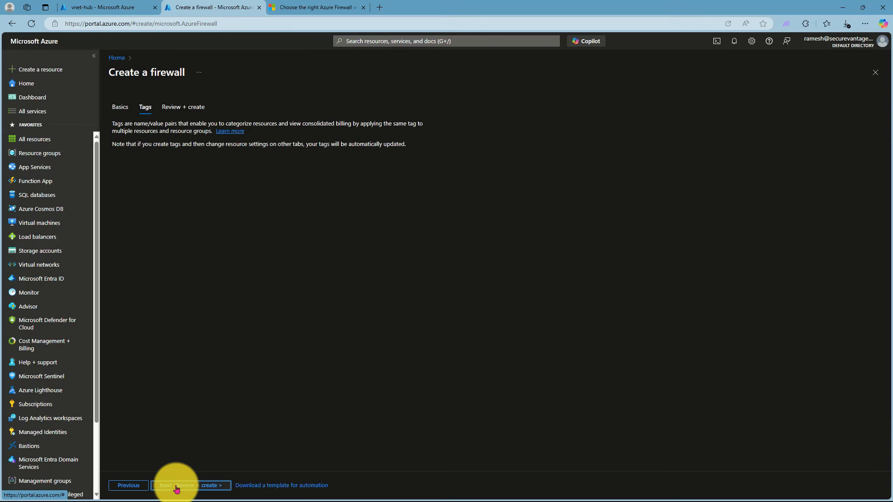
pyautogui.click(200, 485)
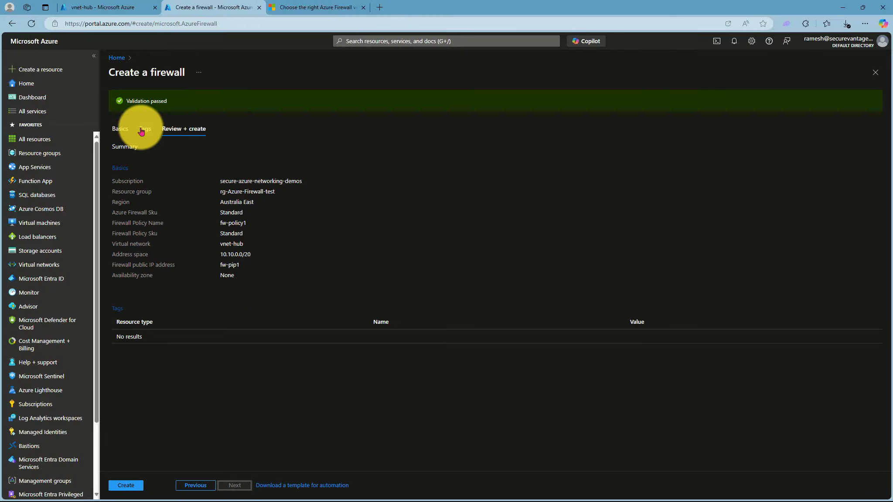
pyautogui.click(128, 485)
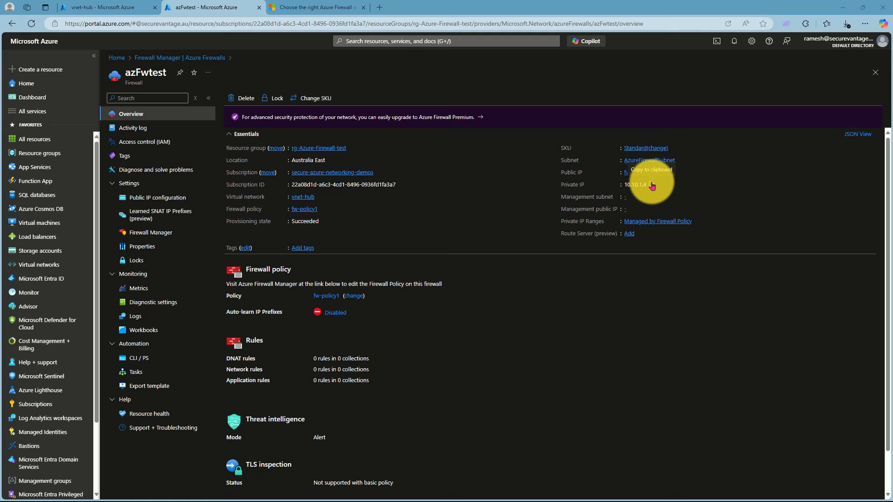
# With private IP 10.10.1.4 copied, start a search across Azure services
pyautogui.click(369, 41)
# Search 'Ro', open Route tables and begin a new route table
pyautogui.write('Ro')
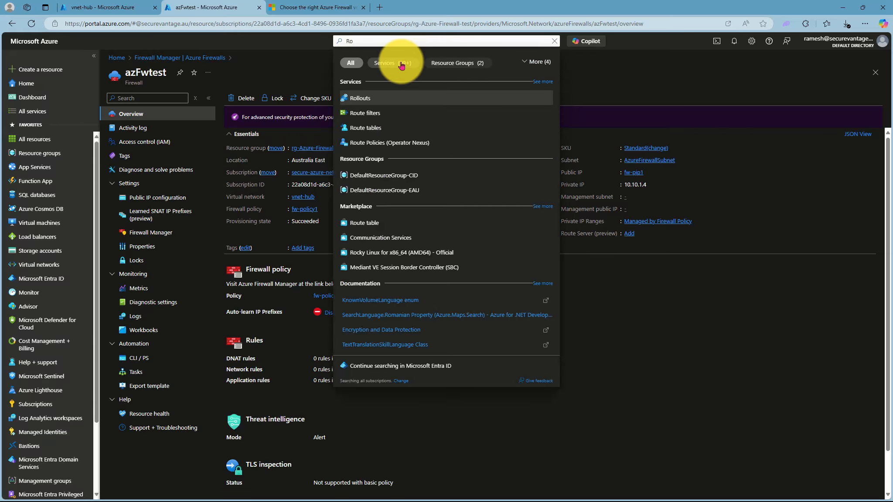
pyautogui.click(363, 126)
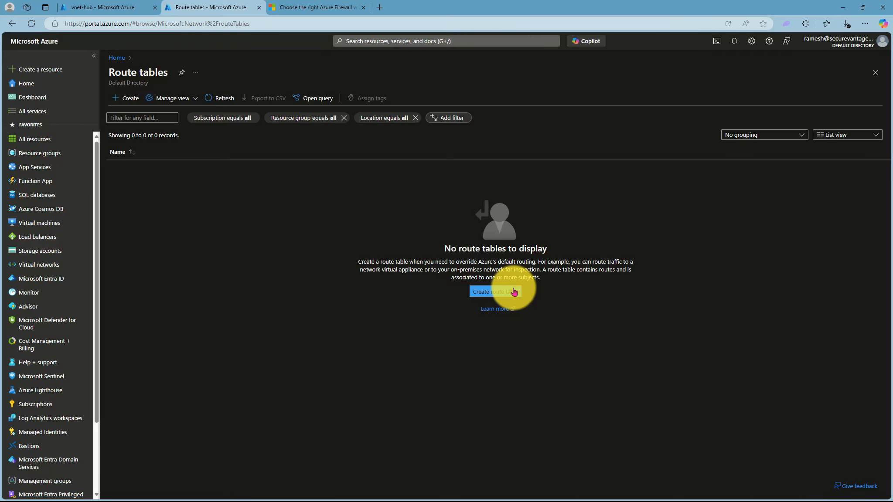
pyautogui.click(517, 292)
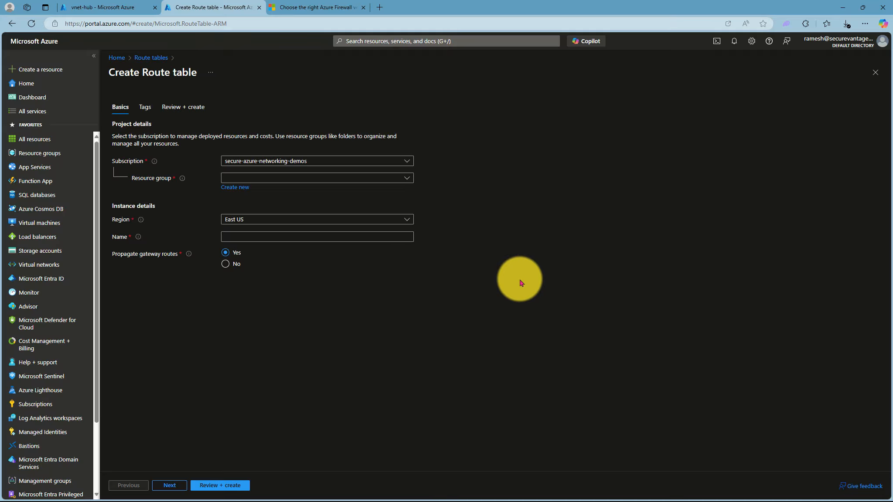
# Create route table rt-subnet in rg-Azure-Firewall-test, region Australia East, and deploy it
pyautogui.click(342, 179)
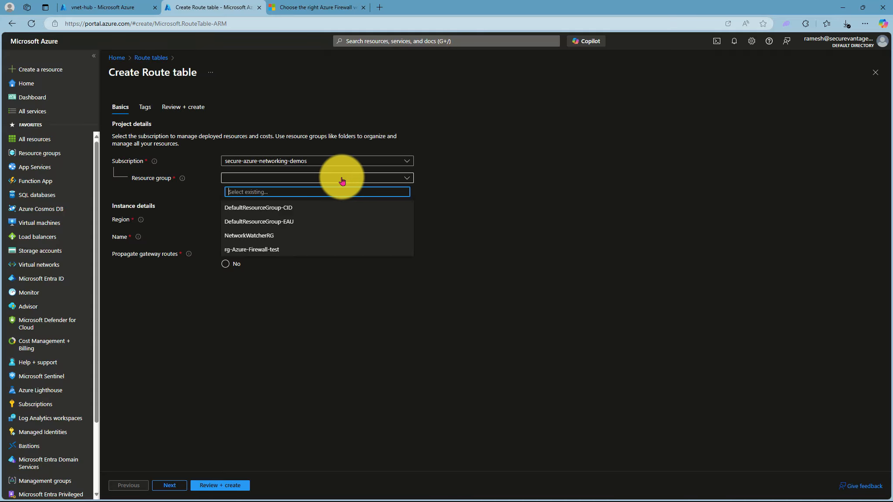
pyautogui.click(237, 250)
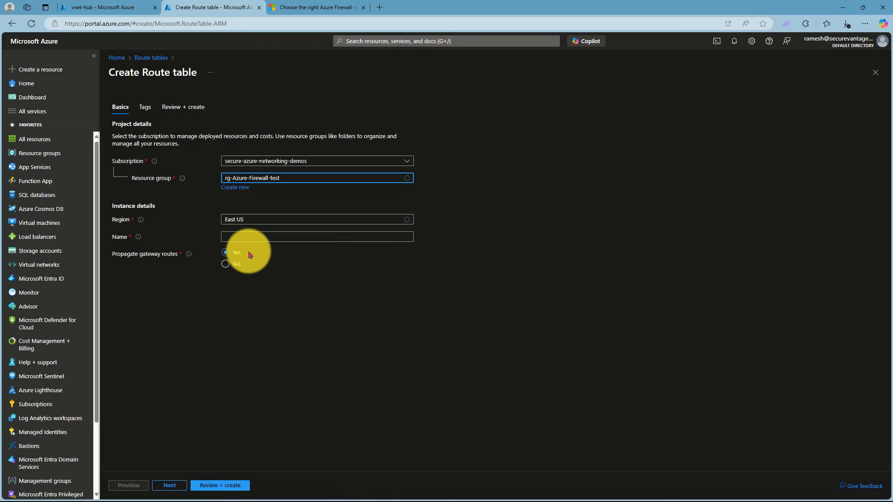
pyautogui.click(245, 227)
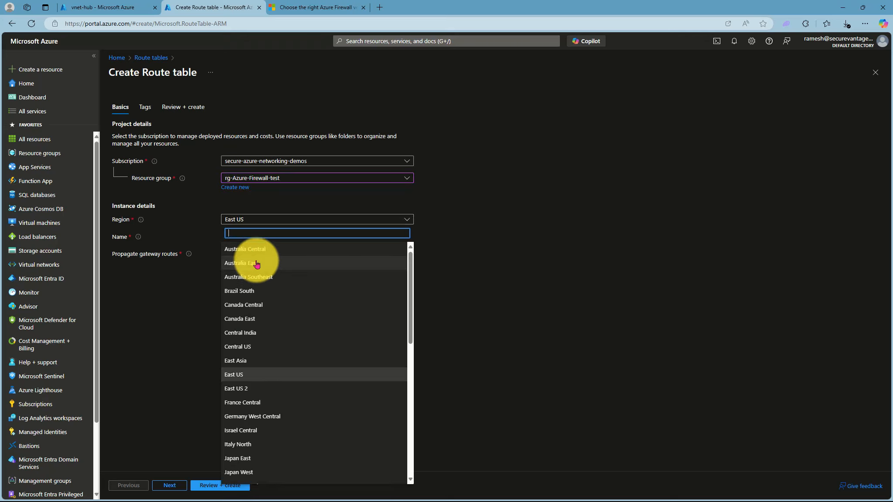
pyautogui.click(258, 264)
pyautogui.click(244, 237)
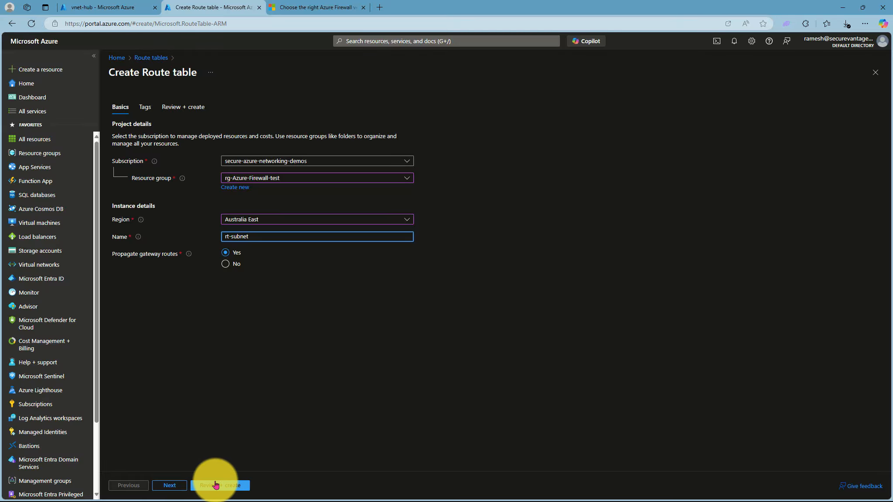
pyautogui.click(216, 485)
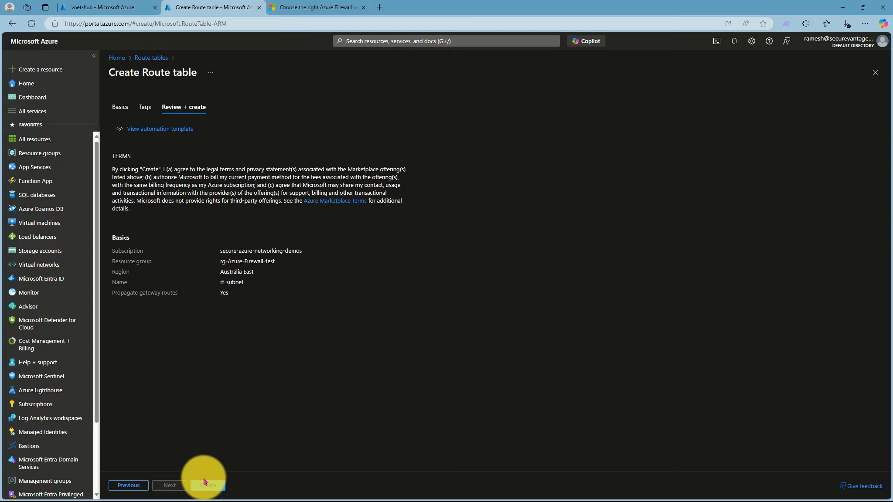
pyautogui.click(208, 485)
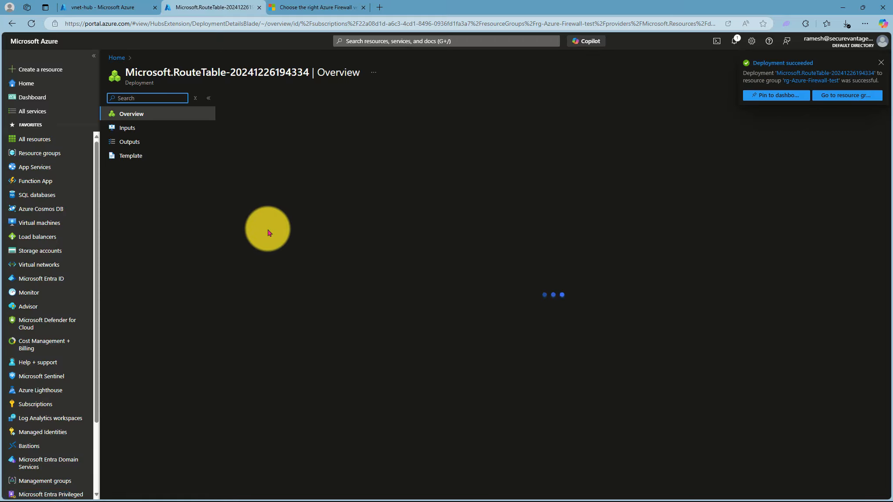
# Go from Home to the rt-subnet route table's Routes page and begin a new route
pyautogui.click(28, 84)
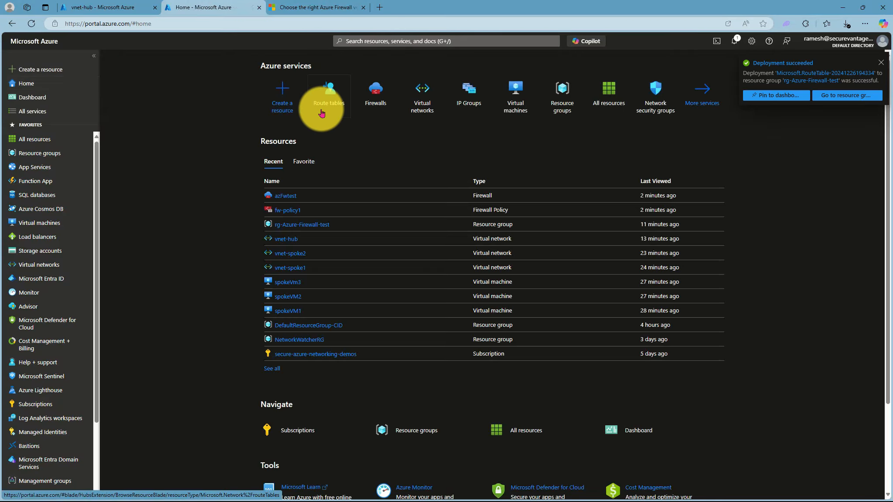
pyautogui.click(331, 104)
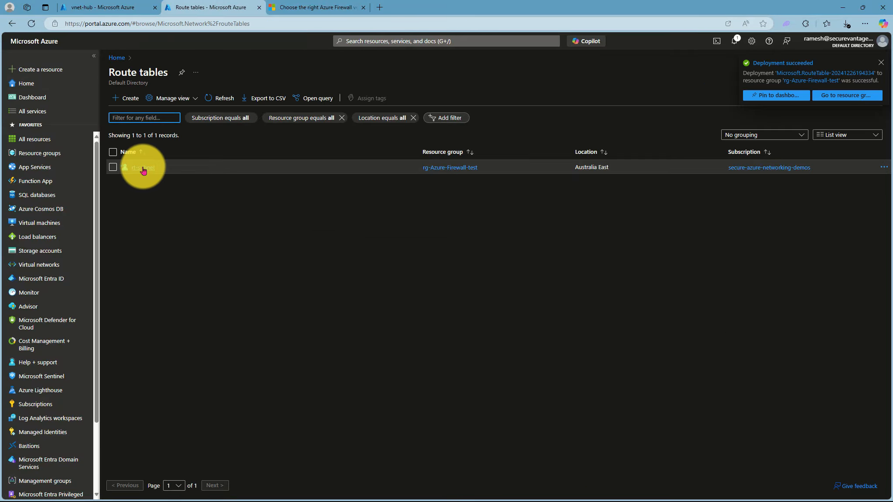
pyautogui.click(144, 166)
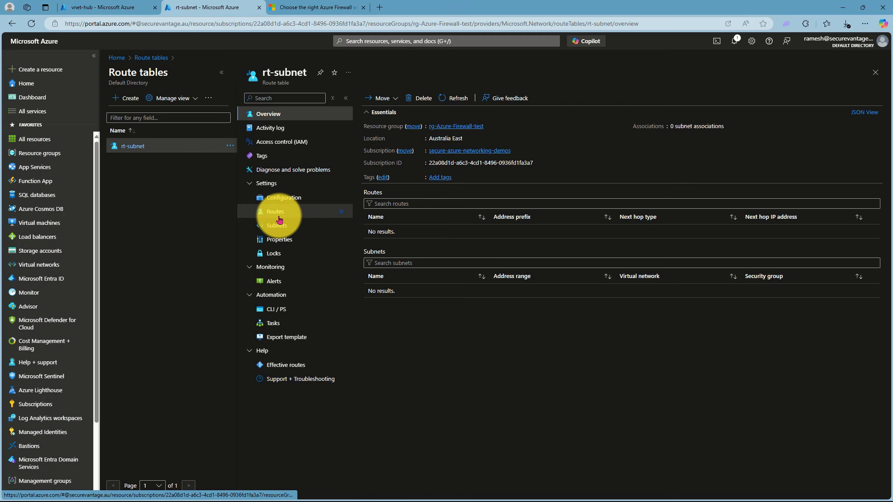
pyautogui.click(273, 211)
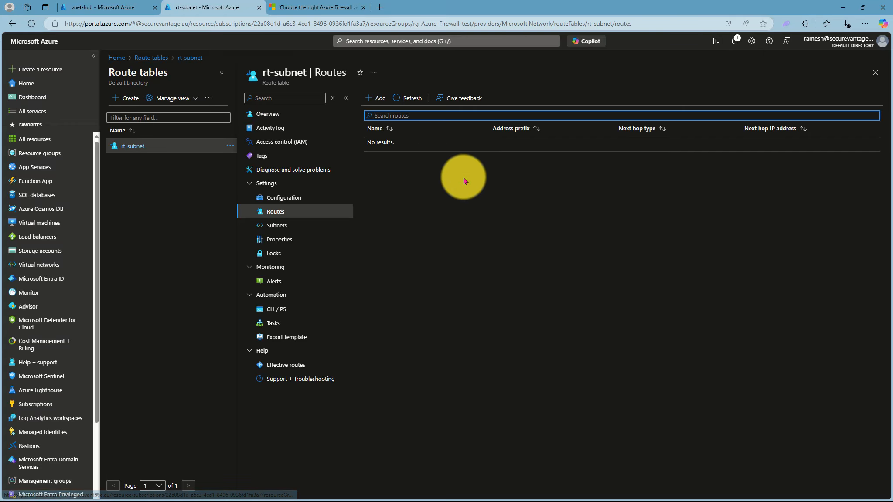
pyautogui.click(382, 100)
pyautogui.click(663, 130)
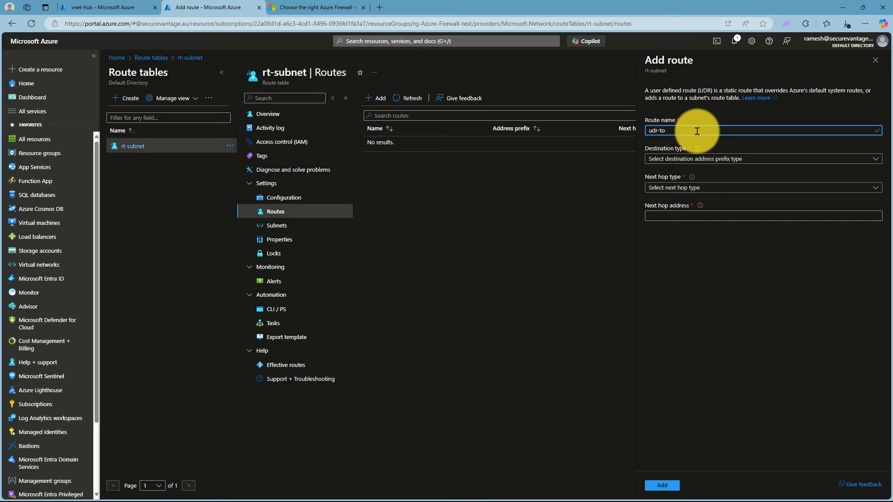
# Name the route udr-to-fw with destination type IP Addresses and range 0.0.0.0/0
pyautogui.write('udr-to-fw')
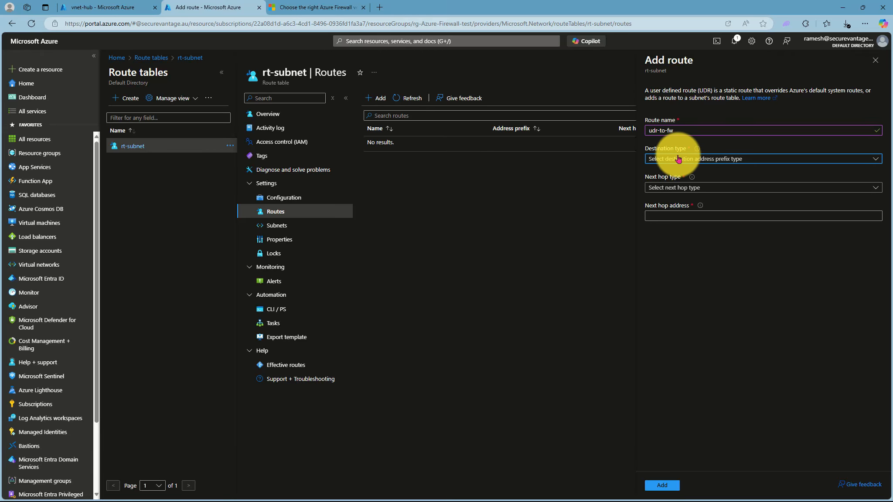
pyautogui.click(677, 160)
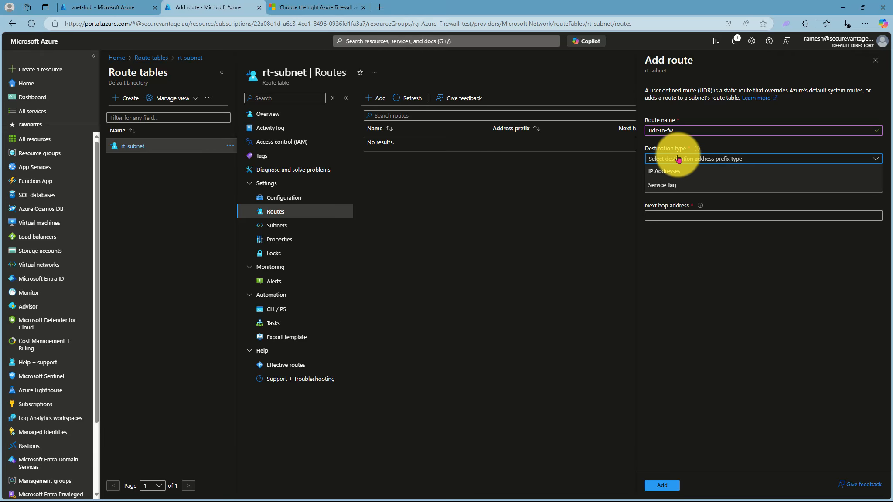
pyautogui.click(676, 171)
pyautogui.click(672, 186)
pyautogui.write('0.')
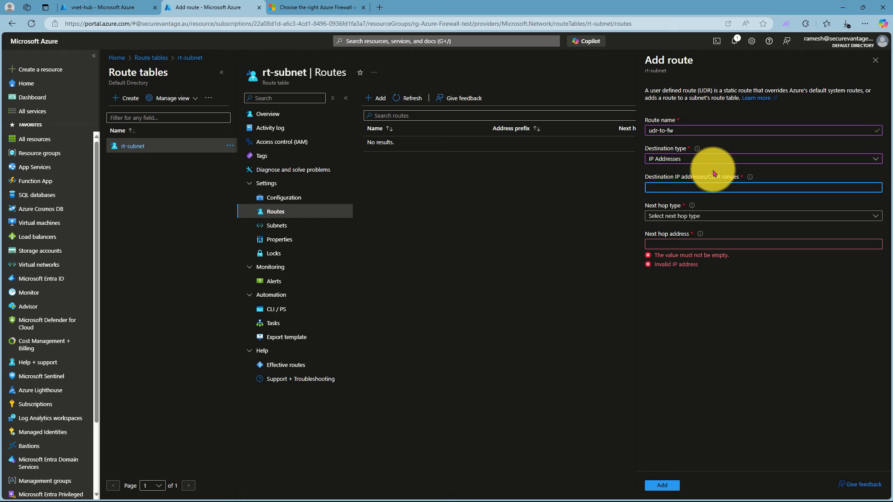
pyautogui.write('0.0.')
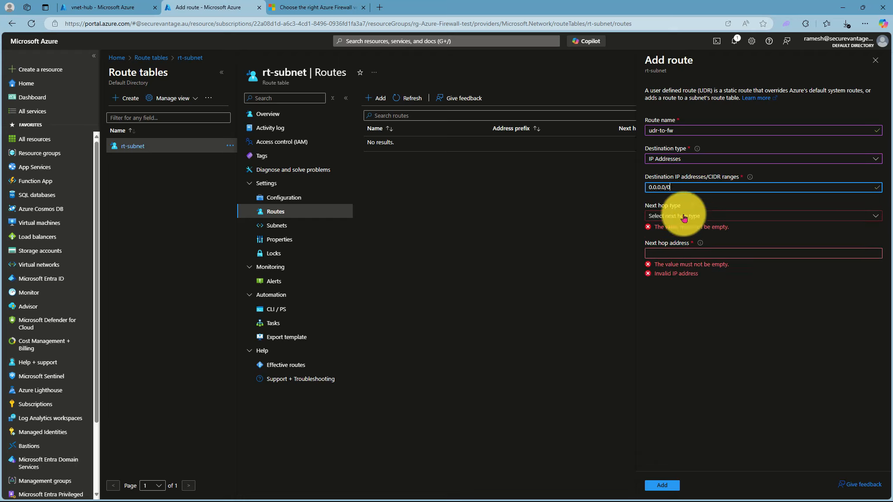
# Set next hop to Virtual appliance 10.10.1.4, add the route, and view rt-subnet's subnets
pyautogui.click(678, 216)
pyautogui.click(668, 270)
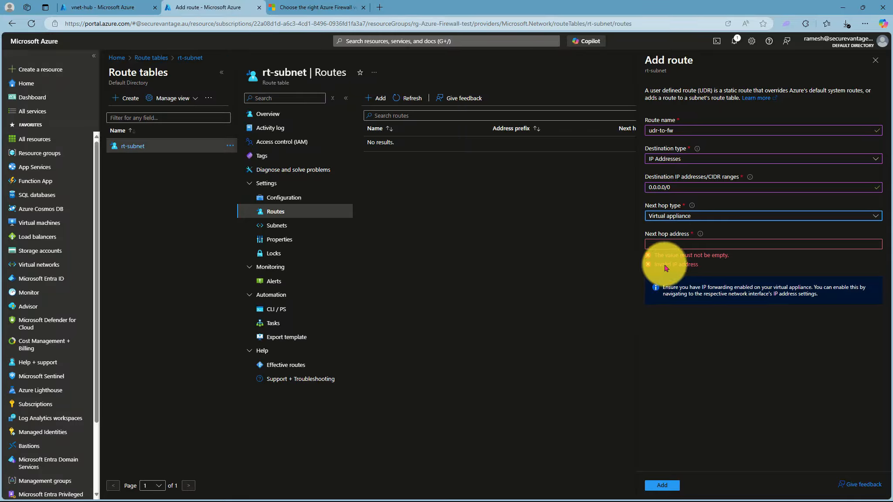
pyautogui.click(667, 244)
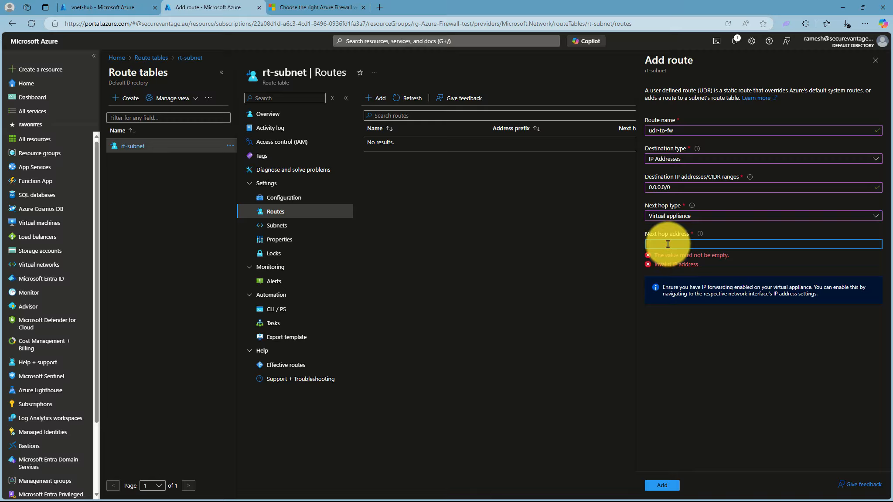
pyautogui.write('10.10.1.4')
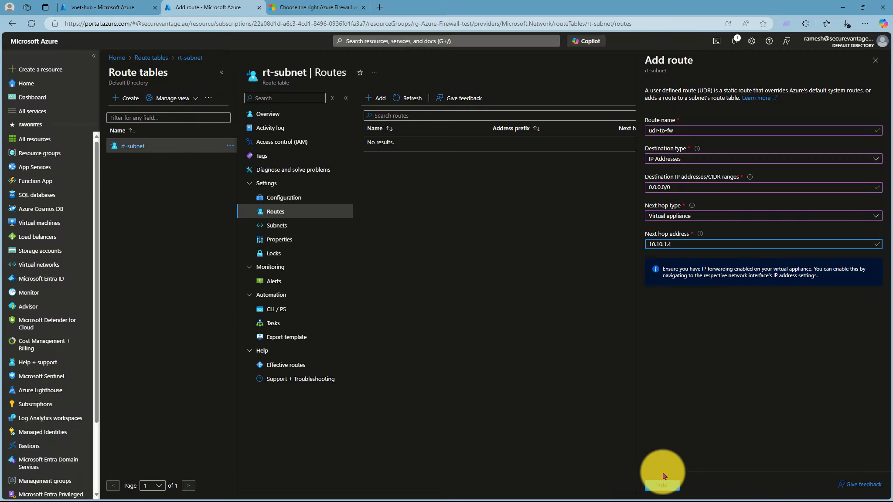
pyautogui.click(661, 489)
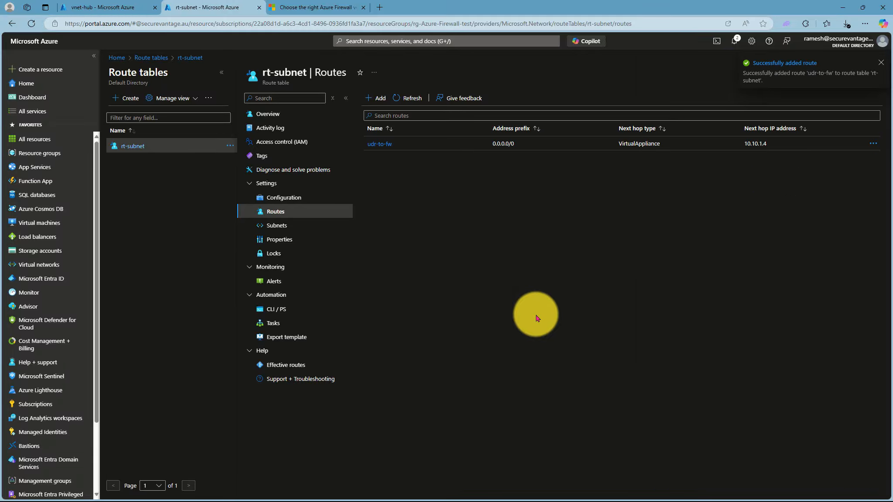
pyautogui.click(284, 225)
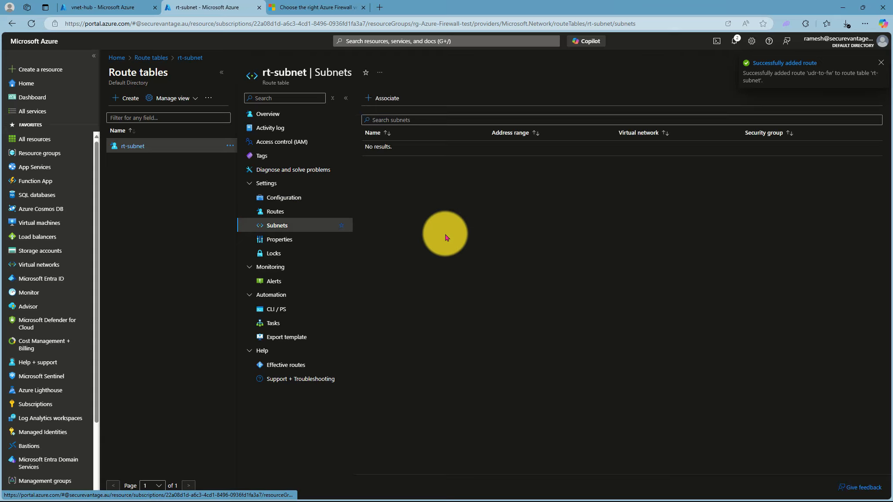
# Associate vnet-spoke1's subnet1 (10.20.0.0/24) with the rt-subnet route table
pyautogui.click(379, 97)
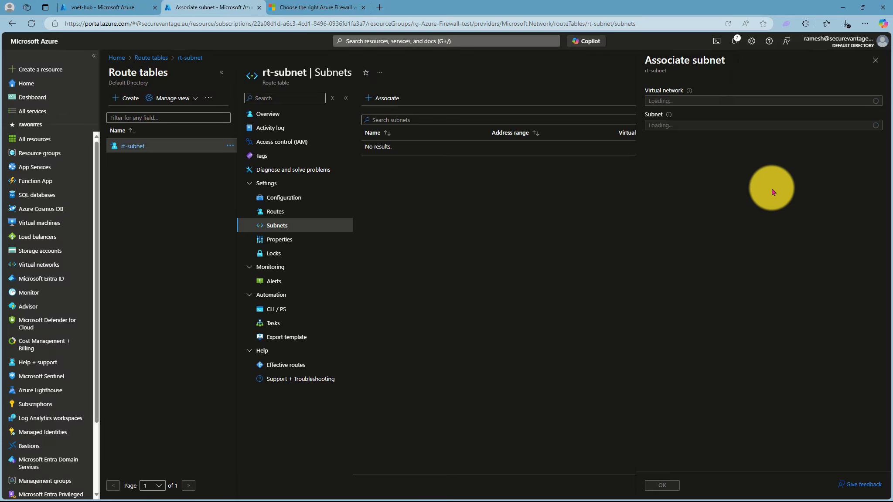
pyautogui.click(677, 98)
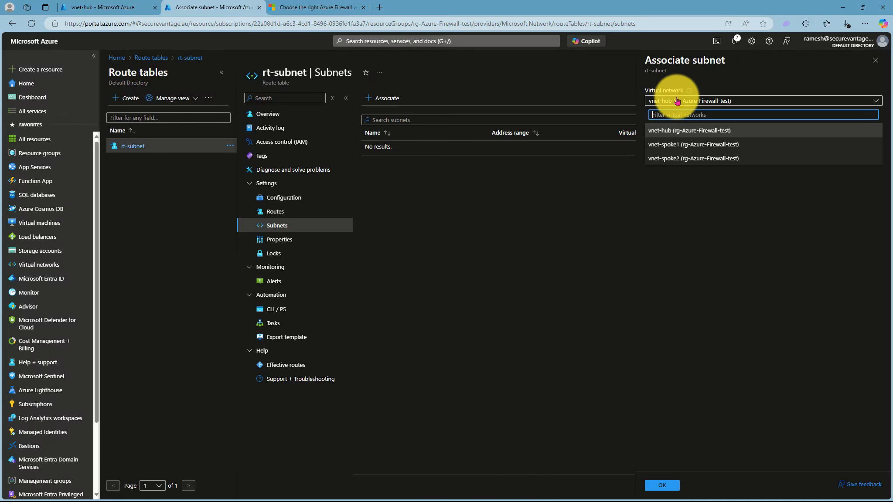
pyautogui.click(672, 150)
pyautogui.click(668, 126)
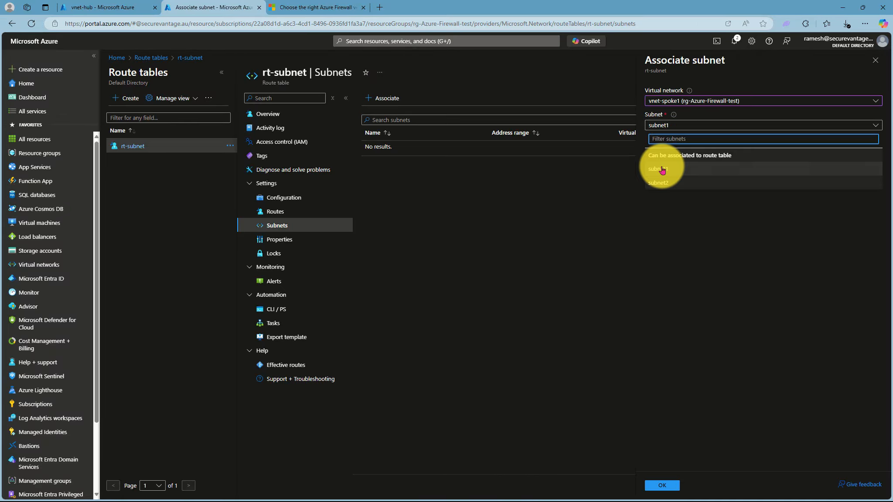
pyautogui.click(660, 172)
pyautogui.click(667, 487)
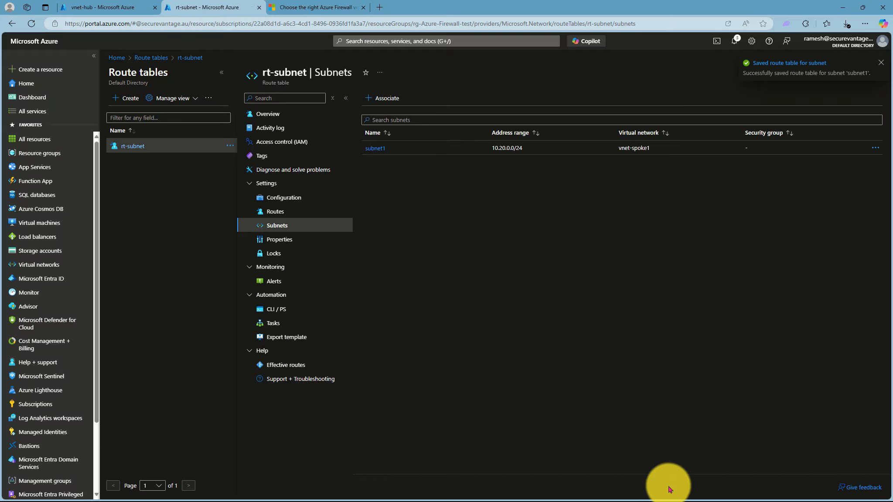
# Associate vnet-spoke1's subnet2 (10.20.1.0/24) with rt-subnet as well
pyautogui.click(383, 99)
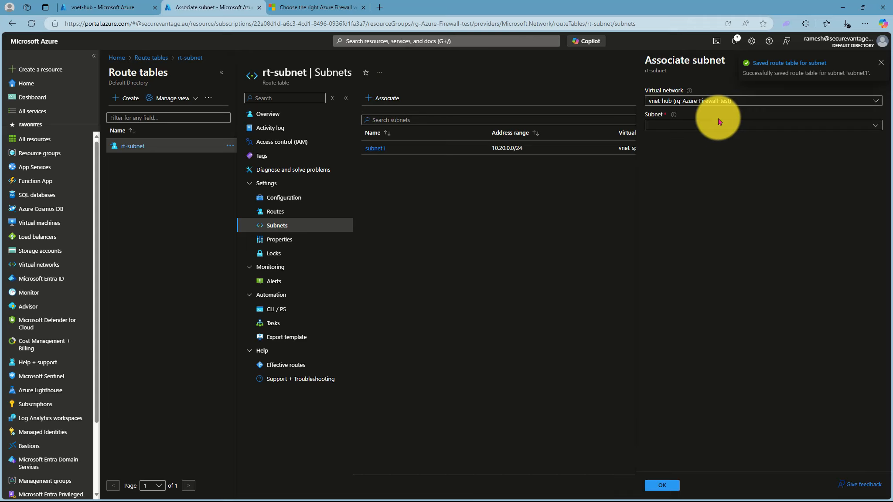
pyautogui.click(696, 125)
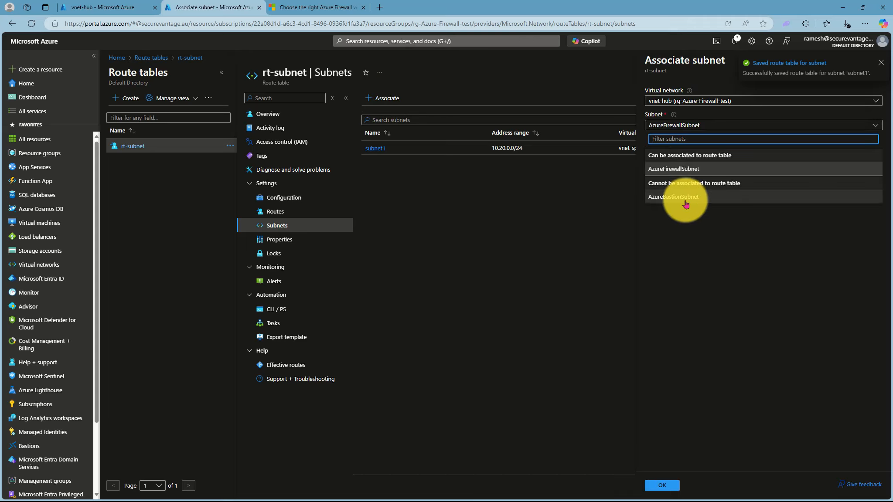
pyautogui.click(685, 103)
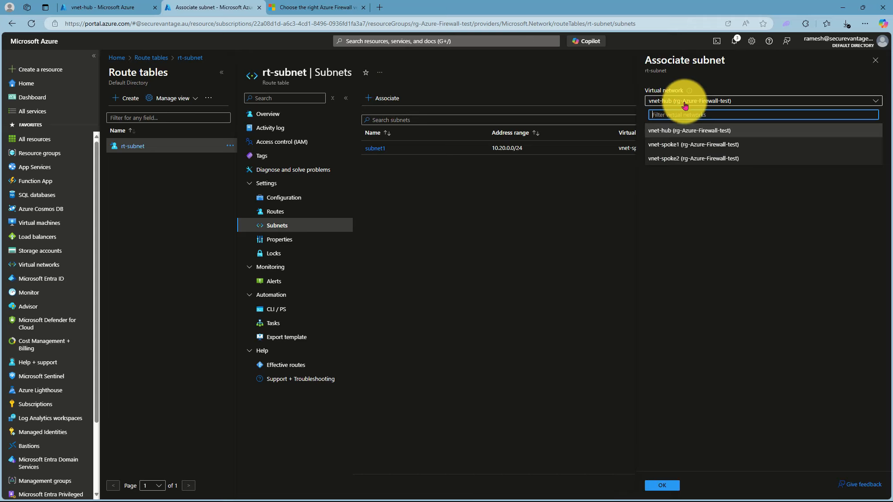
pyautogui.click(687, 144)
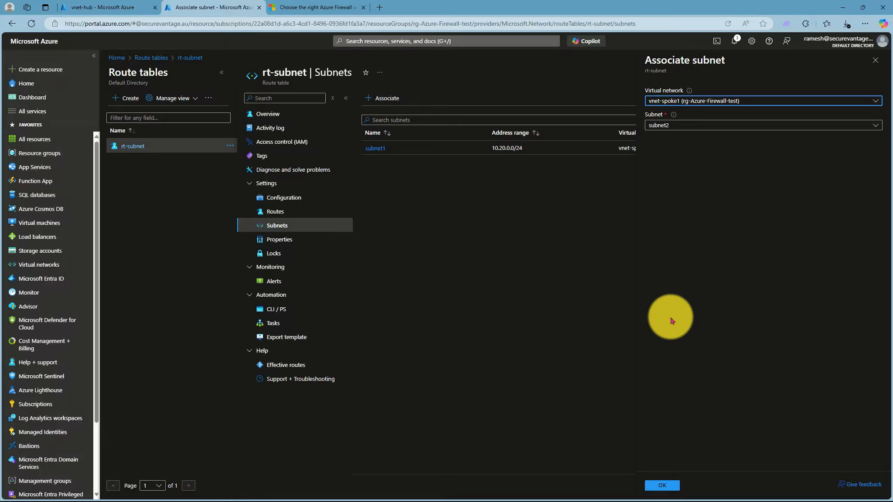
pyautogui.click(669, 486)
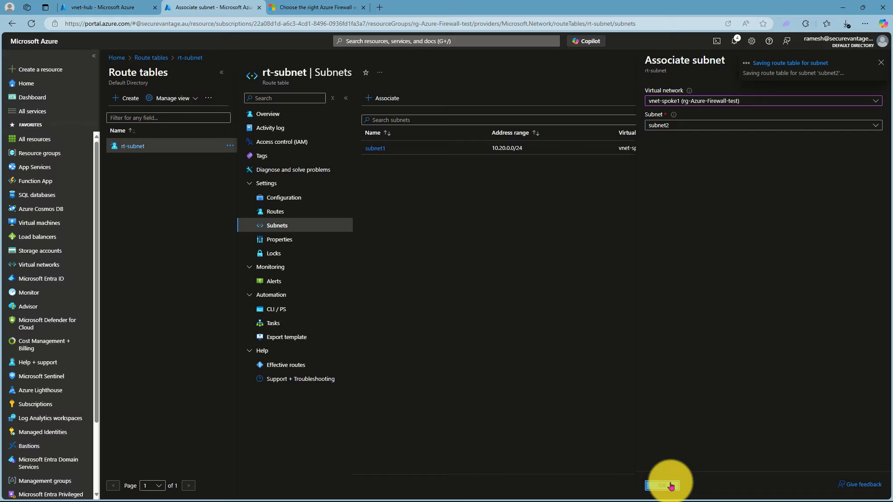
# Associate vnet-spoke2's subnet3 (10.30.0.0/24) with rt-subnet, then close the subnets view
pyautogui.click(380, 98)
pyautogui.click(730, 101)
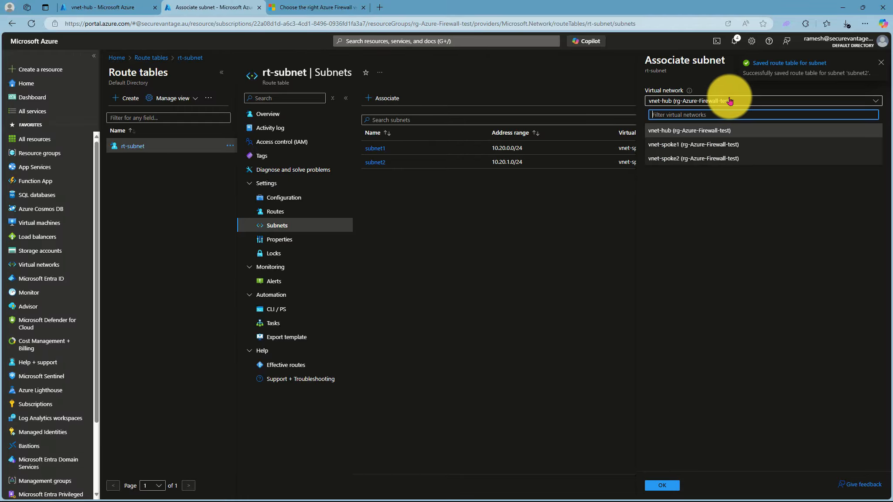
pyautogui.click(690, 159)
pyautogui.click(684, 125)
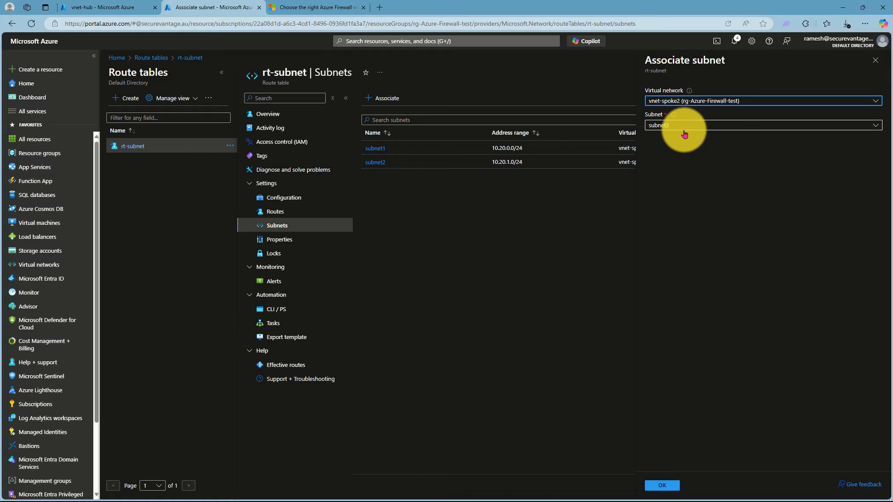
pyautogui.click(683, 148)
pyautogui.click(669, 486)
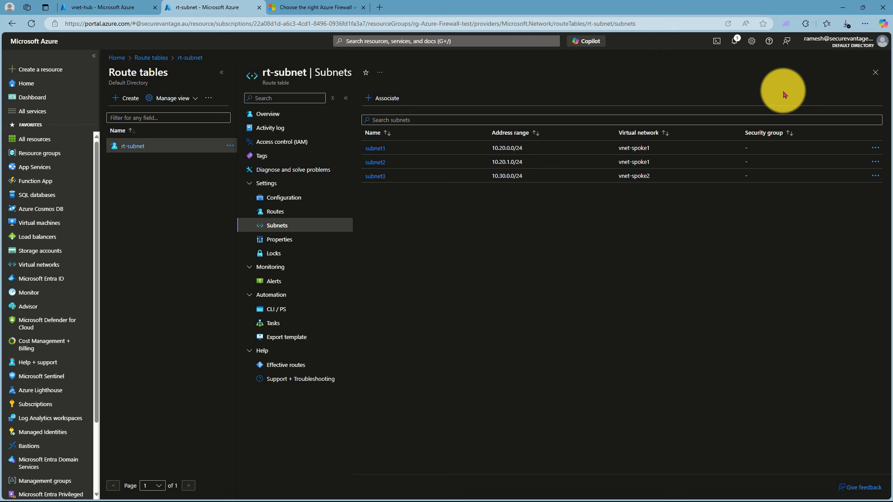
pyautogui.click(875, 74)
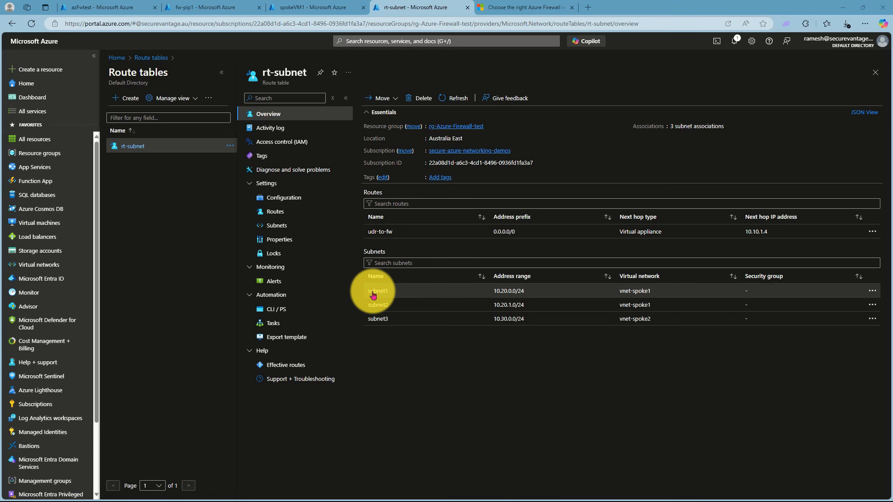
# Search for Firewall, open fw-policy1's DNAT rules, and add a rule collection named RDP
pyautogui.click(354, 42)
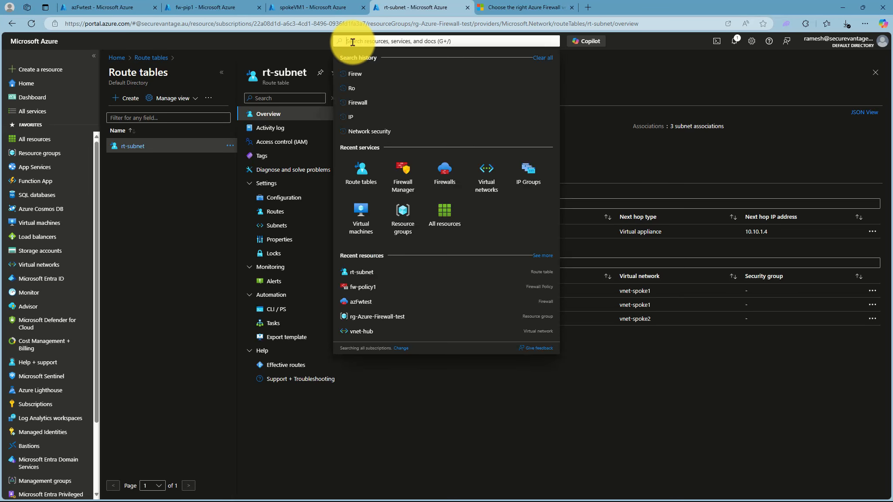
pyautogui.write('Fire')
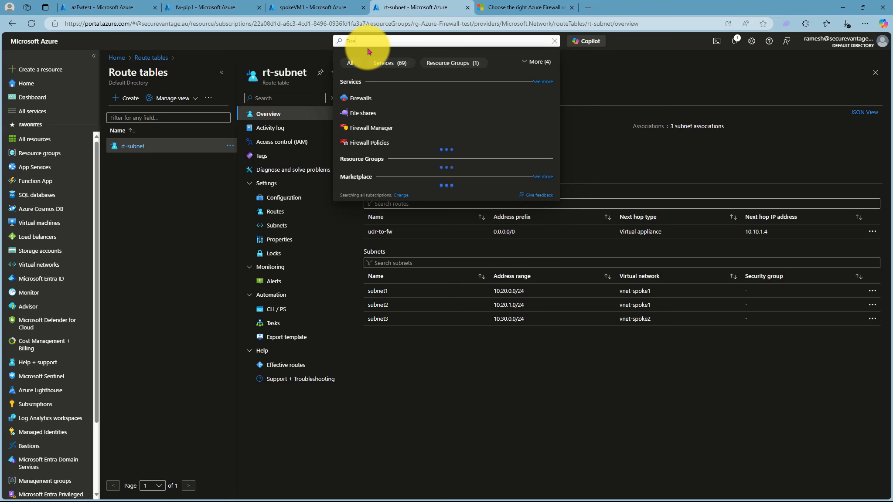
pyautogui.write('wall')
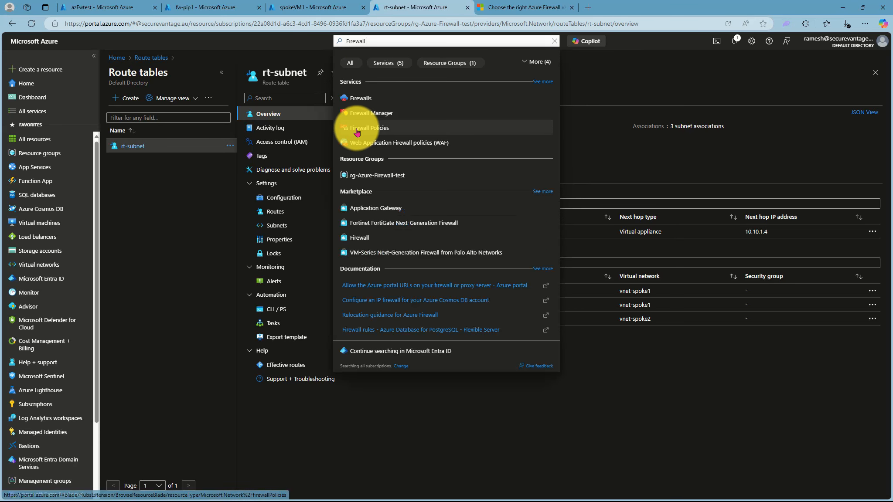
pyautogui.click(370, 128)
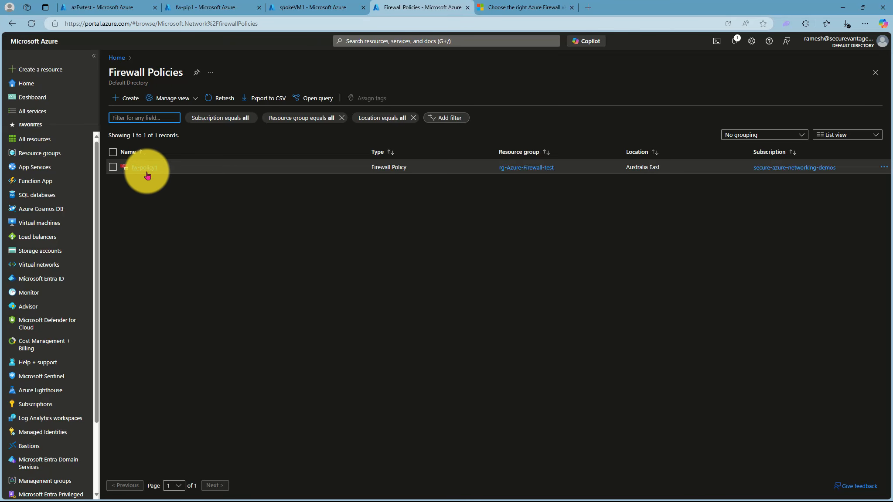
pyautogui.click(144, 170)
pyautogui.click(282, 211)
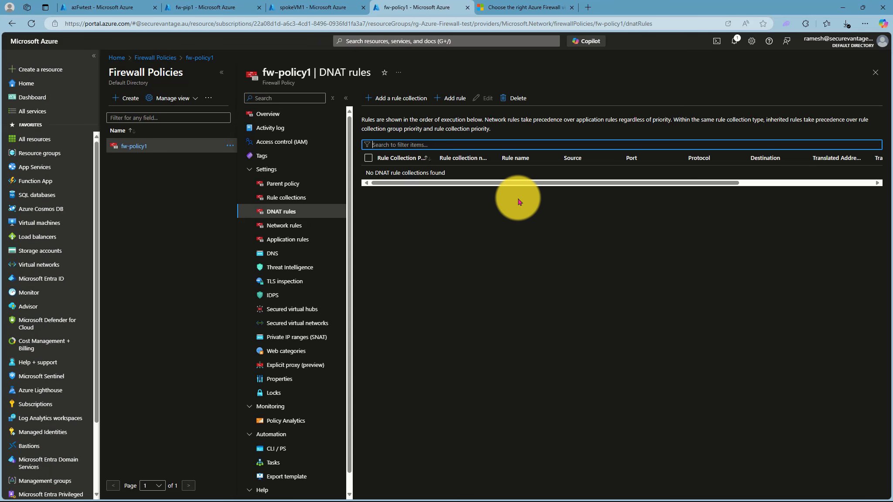
pyautogui.click(386, 106)
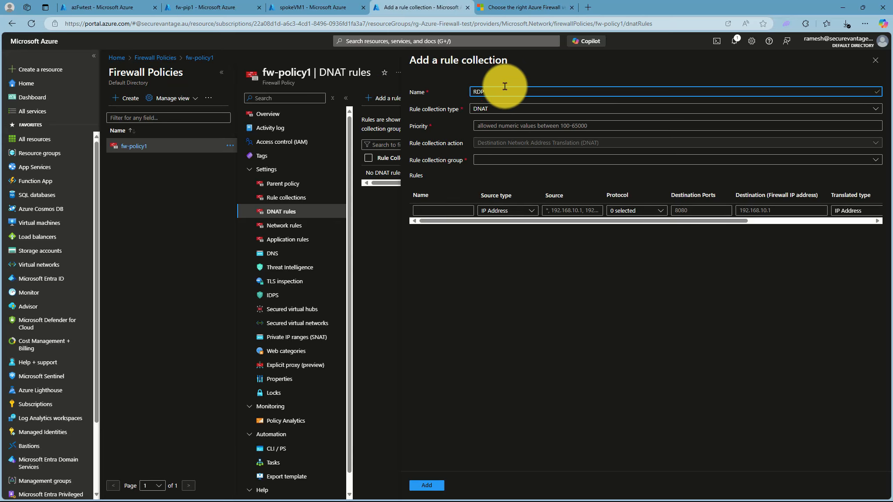
# Put the RDP collection in DefaultDnatRuleCollectionGroup and change its priority to 200
pyautogui.click(502, 124)
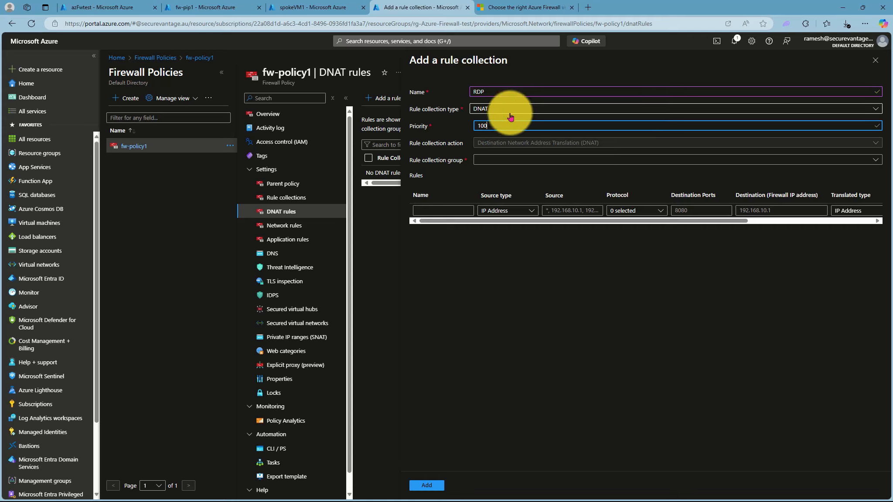
pyautogui.click(485, 161)
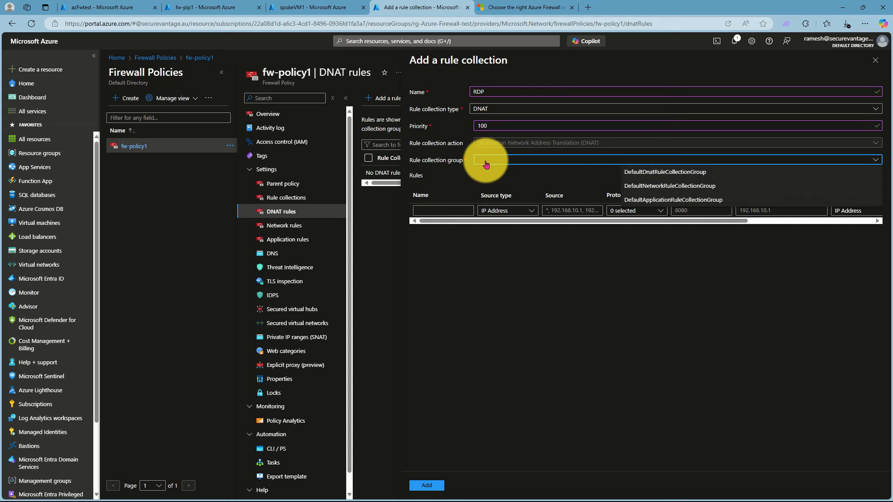
pyautogui.click(641, 172)
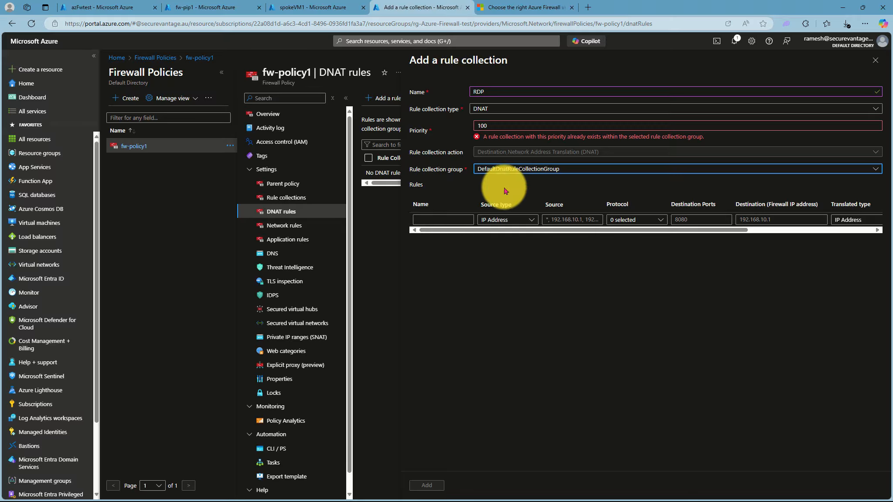
pyautogui.doubleClick(494, 125)
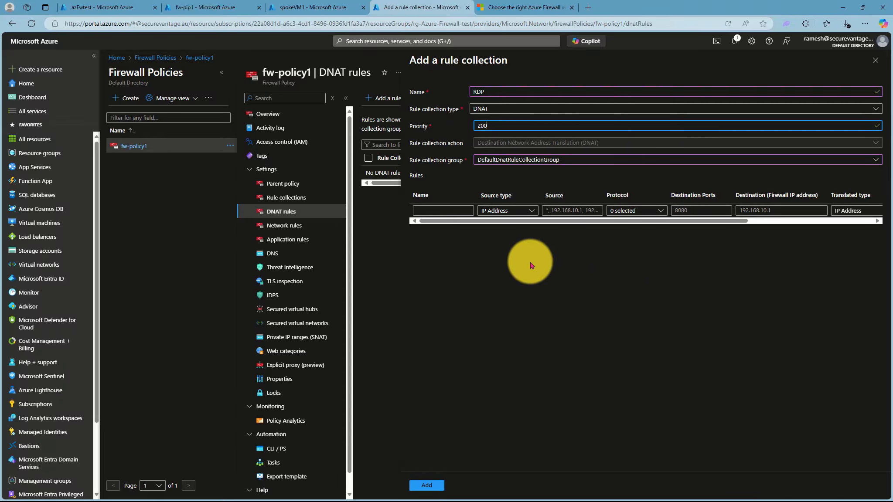
pyautogui.click(432, 210)
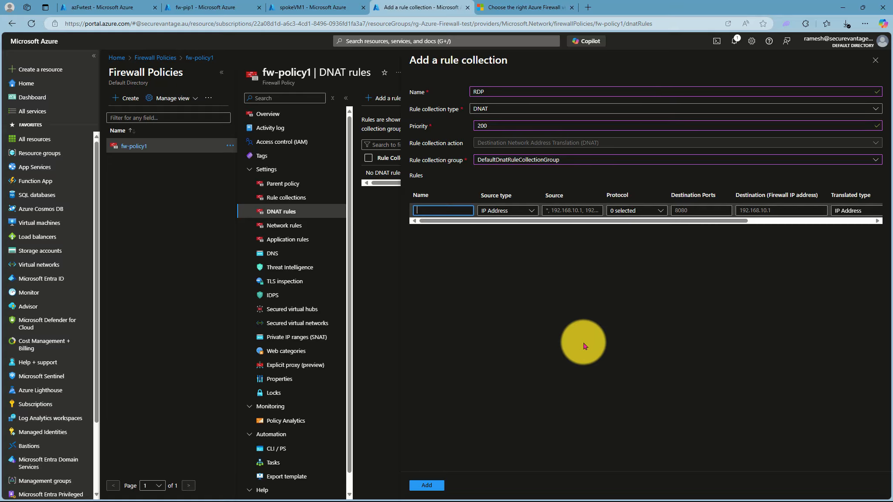
# Start the first DNAT rule with protocol TCP and destination port 3389
pyautogui.write('RD1')
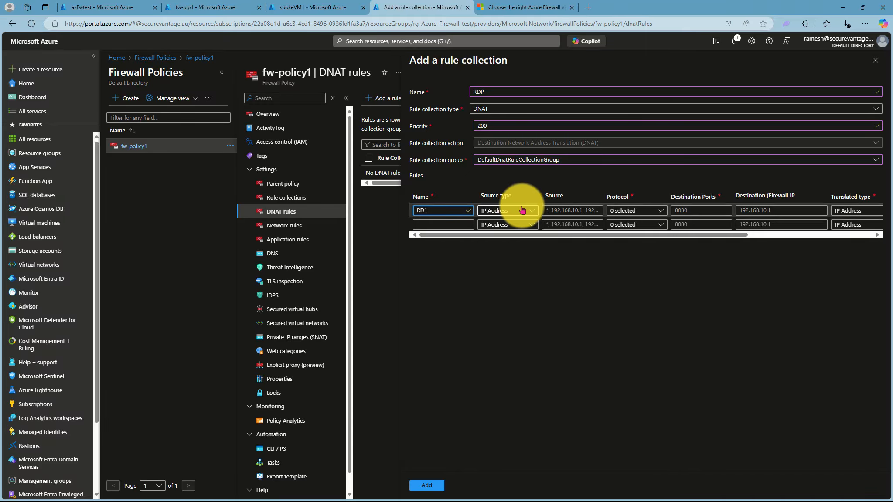
pyautogui.click(567, 211)
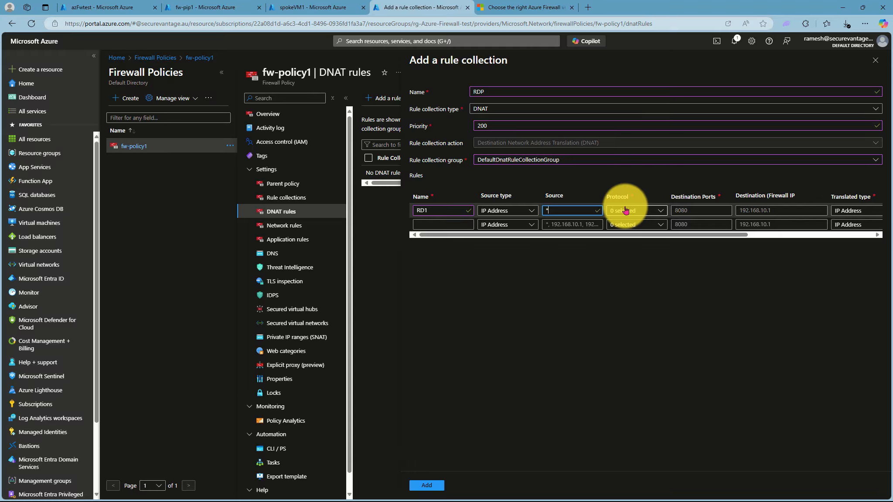
pyautogui.click(626, 211)
pyautogui.click(615, 224)
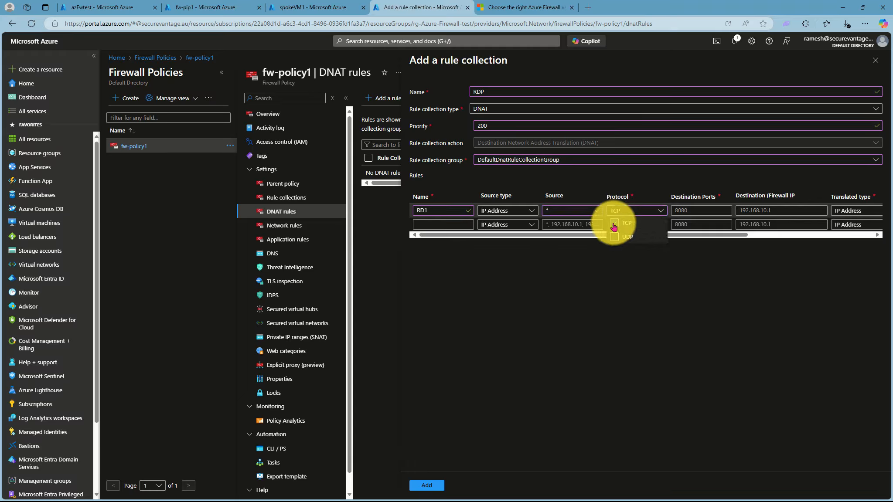
pyautogui.click(707, 242)
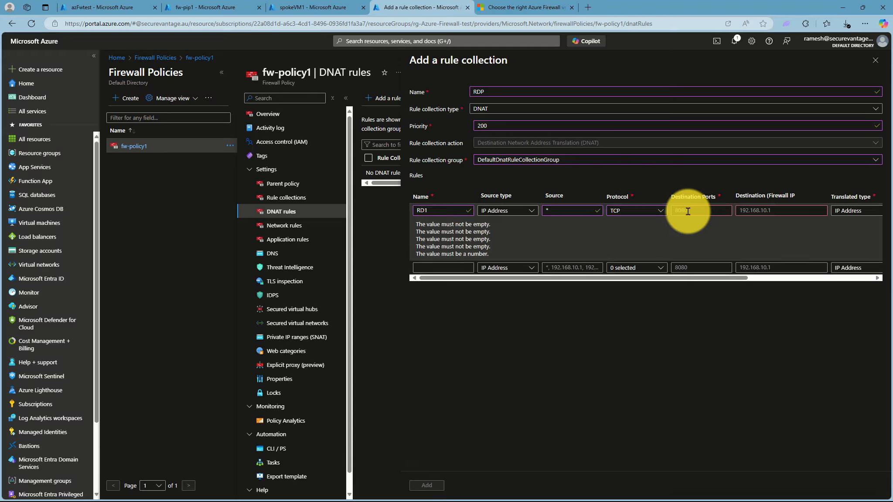
pyautogui.click(688, 211)
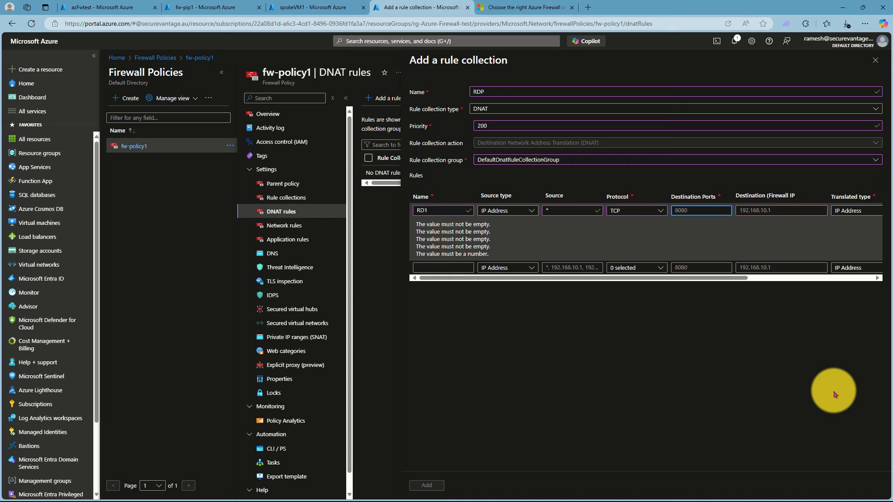
pyautogui.write('3389')
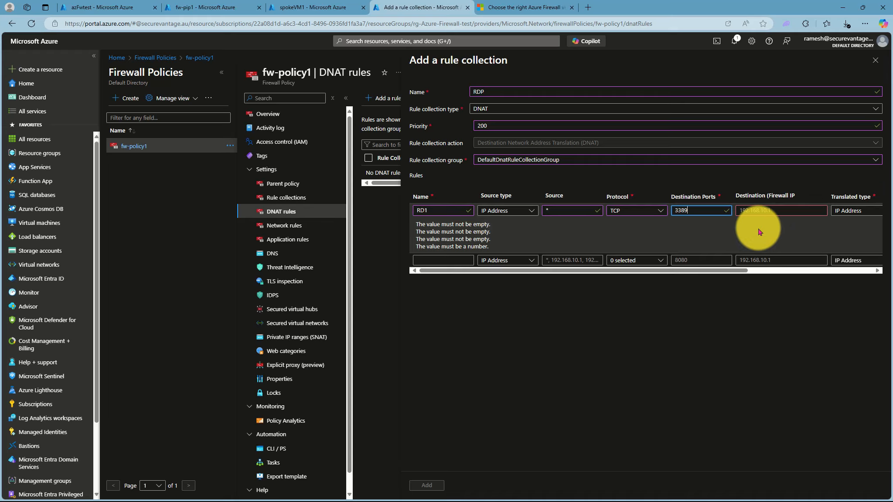
# Fill the rule's destination with firewall public IP 13.75.152.205 from fw-pip1
pyautogui.click(760, 211)
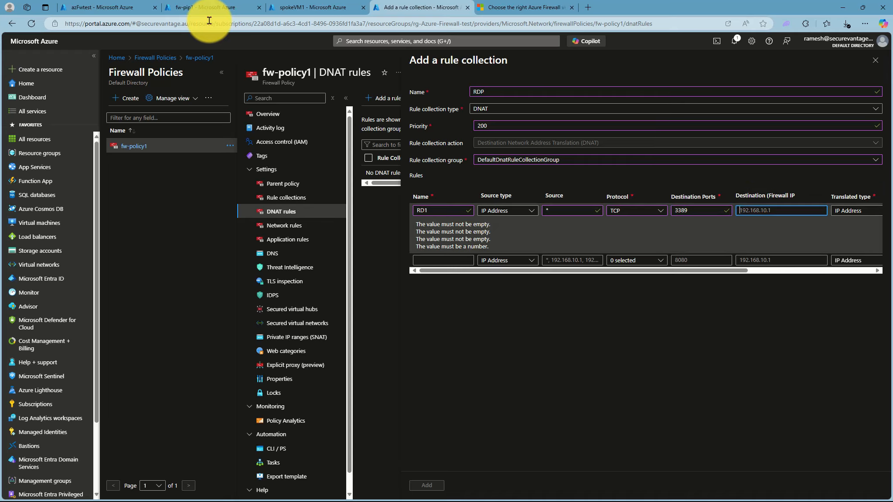
pyautogui.click(197, 8)
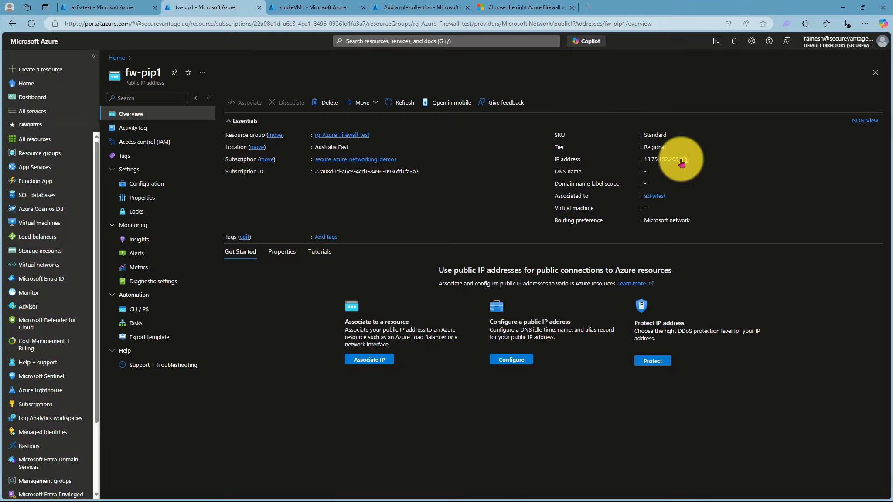
pyautogui.click(304, 12)
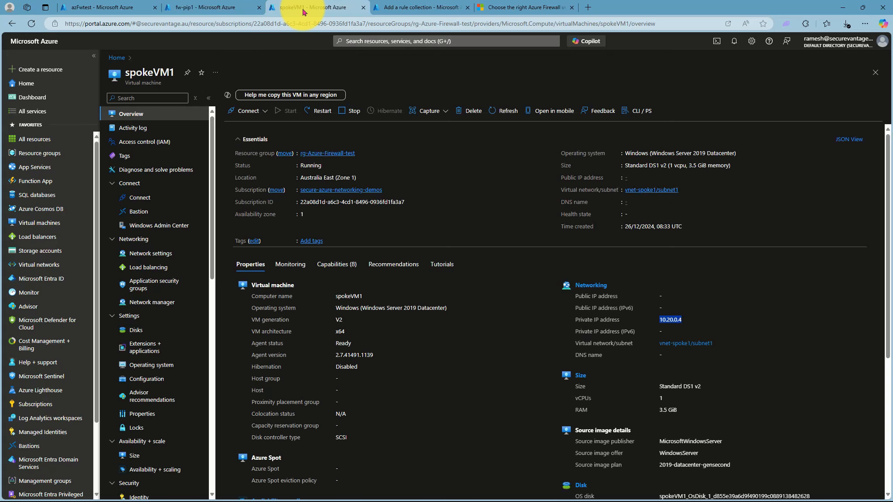
pyautogui.click(418, 7)
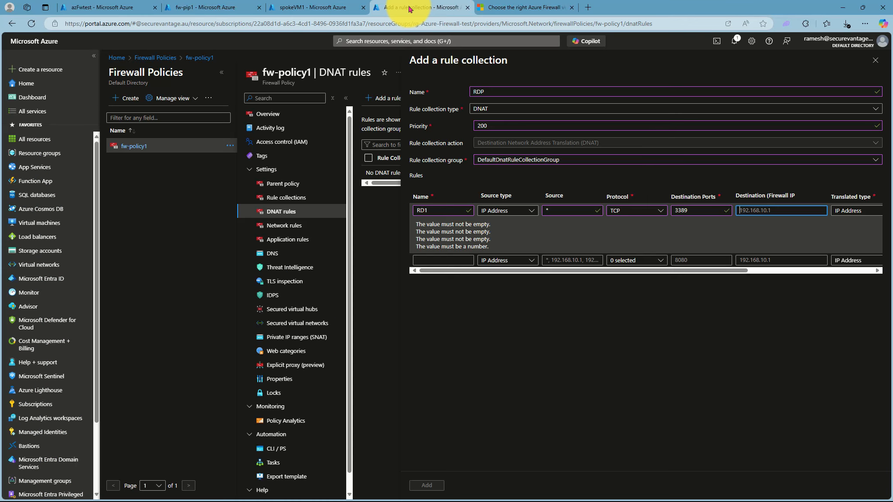
pyautogui.click(751, 211)
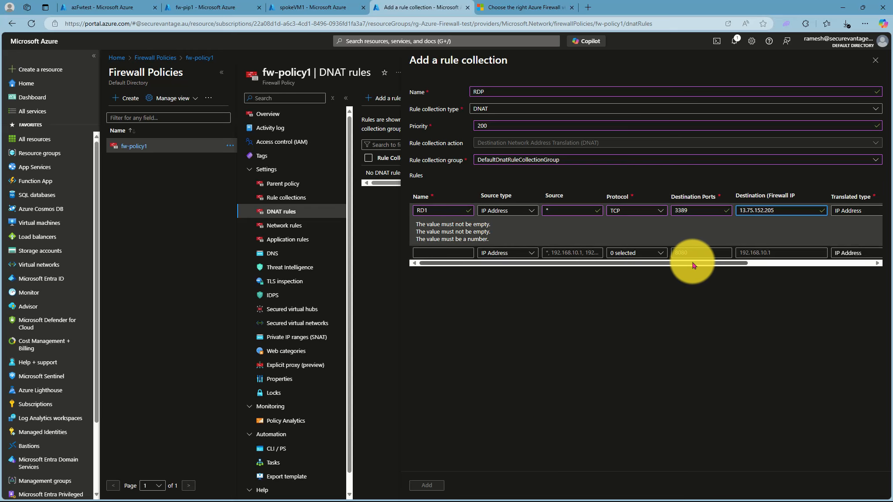
pyautogui.moveTo(697, 264); pyautogui.dragTo(798, 273)
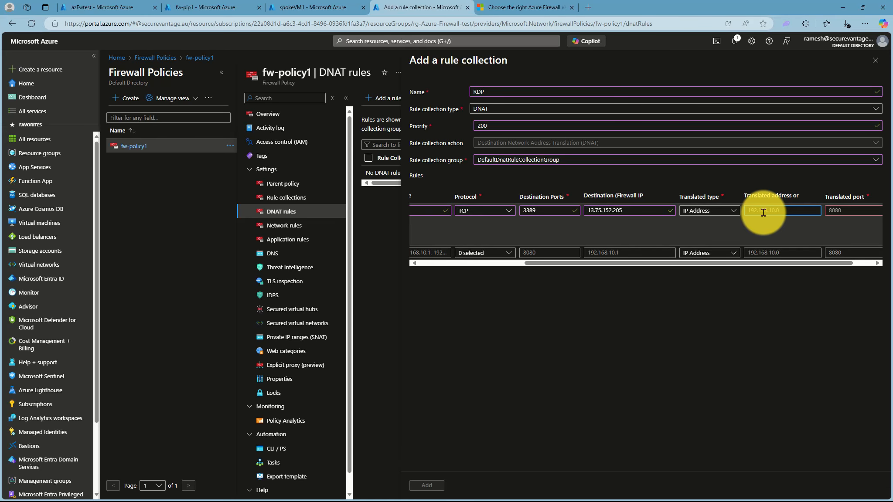
pyautogui.moveTo(722, 263); pyautogui.dragTo(760, 265)
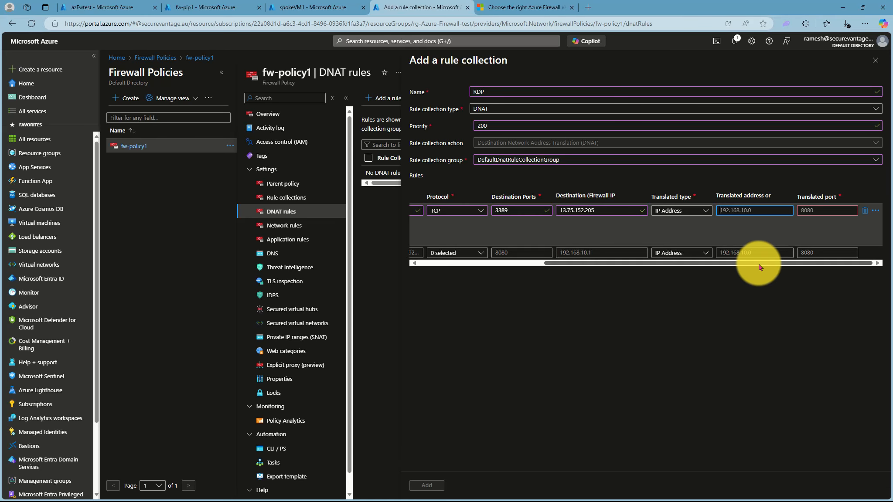
# Set translated address 10.20.0.4 from spokeVM1, port 3389, and rename the rule RDP1
pyautogui.click(300, 8)
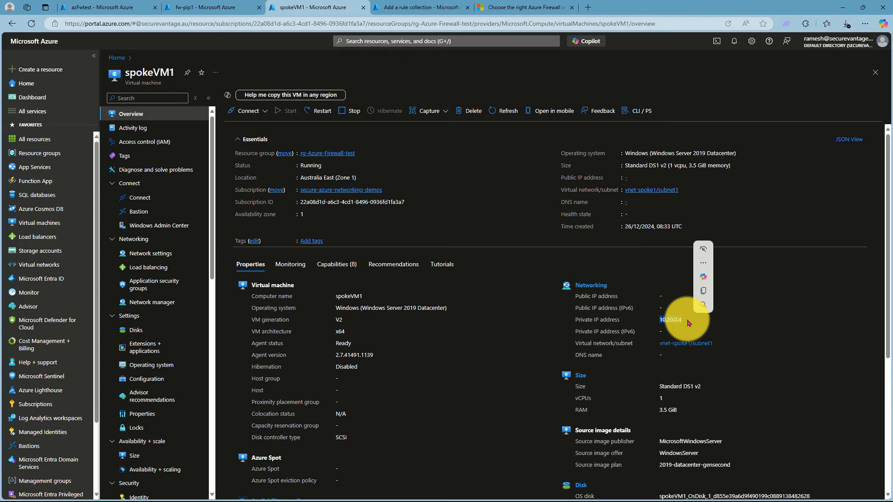
pyautogui.click(397, 7)
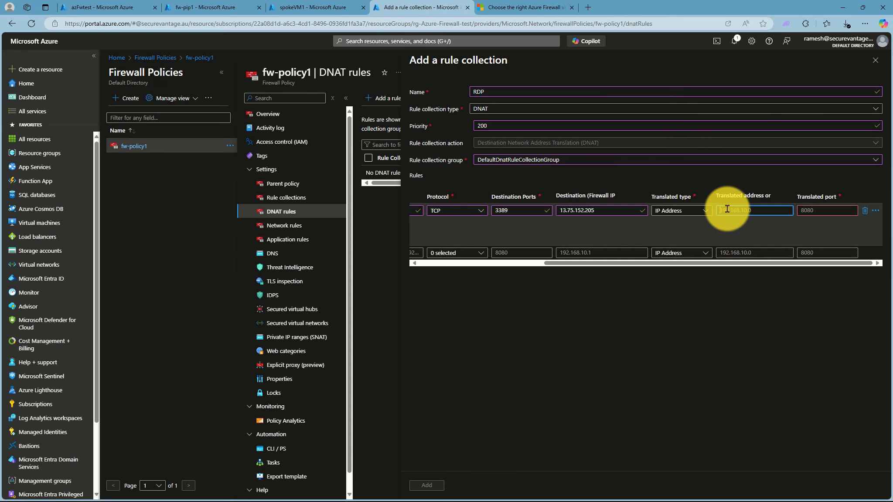
pyautogui.click(806, 211)
pyautogui.write('3389')
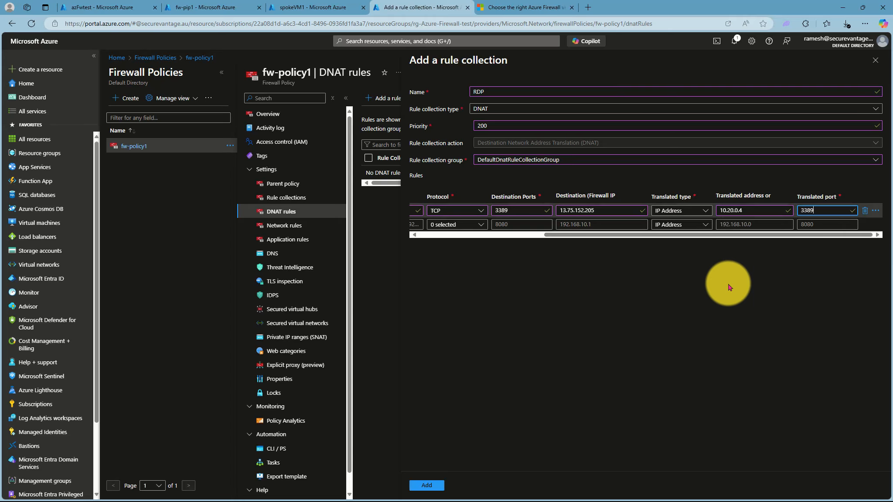
pyautogui.moveTo(704, 235); pyautogui.dragTo(525, 241)
pyautogui.click(442, 222)
pyautogui.click(423, 210)
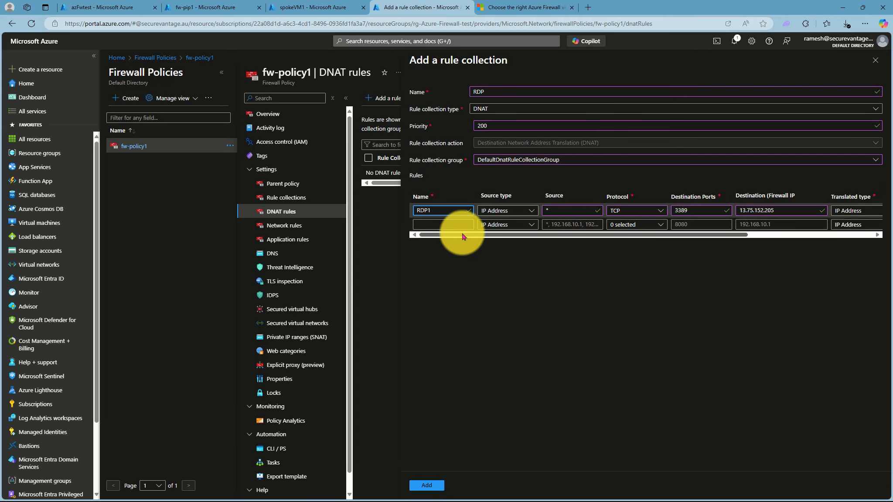
# Add rule RDP2 with TCP port 4489 and destination 13.75.152.205
pyautogui.click(441, 223)
pyautogui.write('RDP')
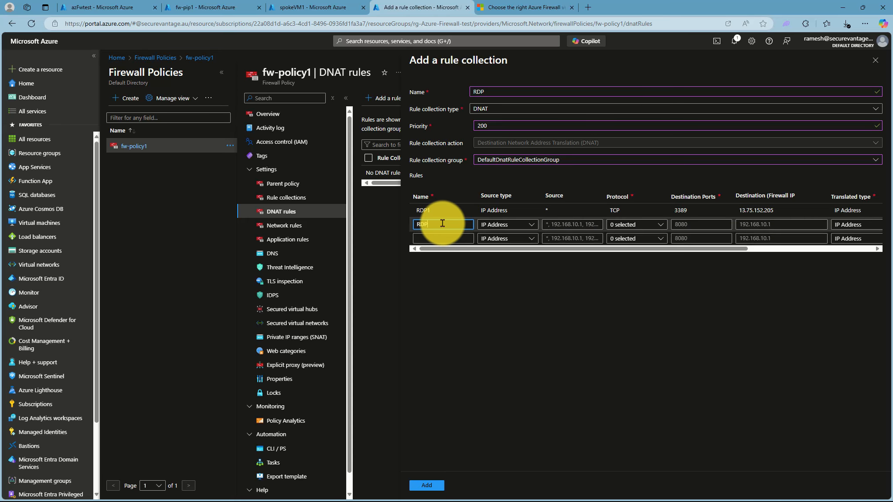
pyautogui.write('2')
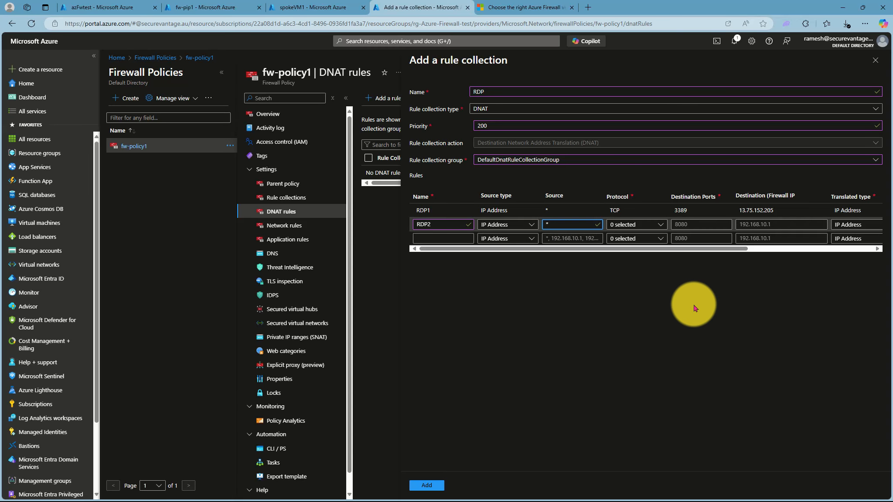
pyautogui.click(630, 225)
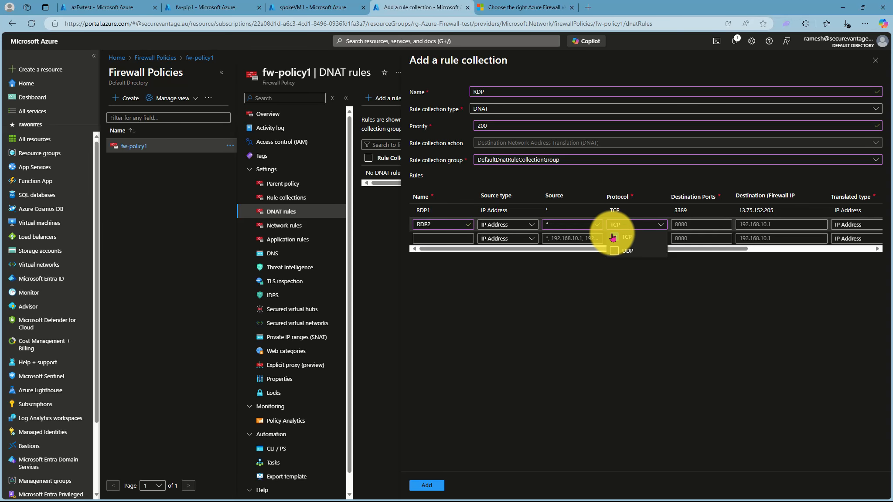
pyautogui.press('Tab')
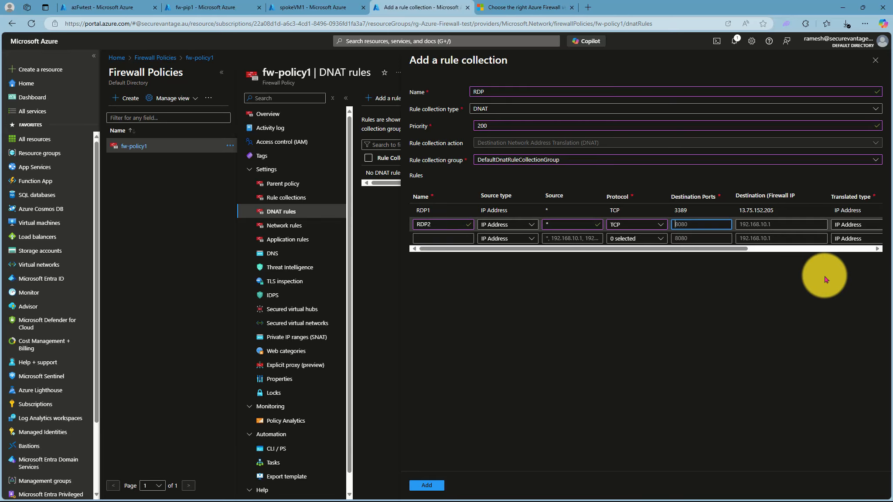
pyautogui.write('4489')
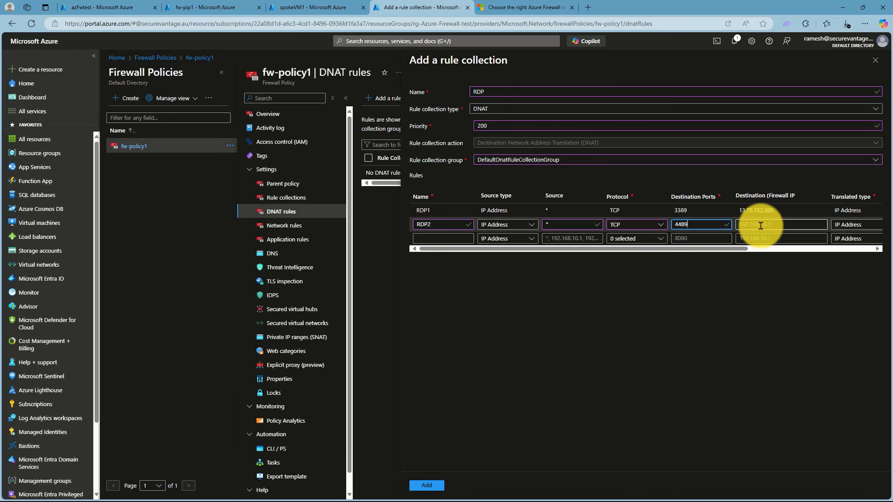
pyautogui.click(761, 225)
pyautogui.moveTo(783, 208); pyautogui.dragTo(721, 206)
pyautogui.hotkey('ctrl', 'c')
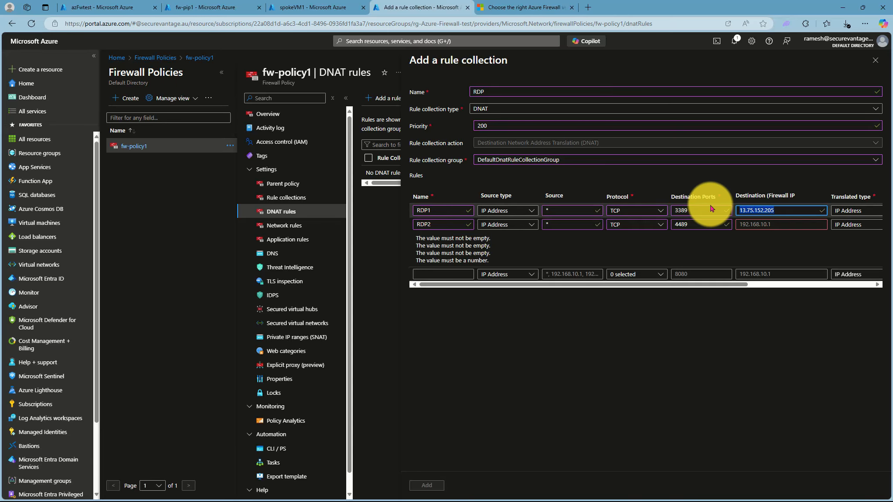
pyautogui.click(759, 223)
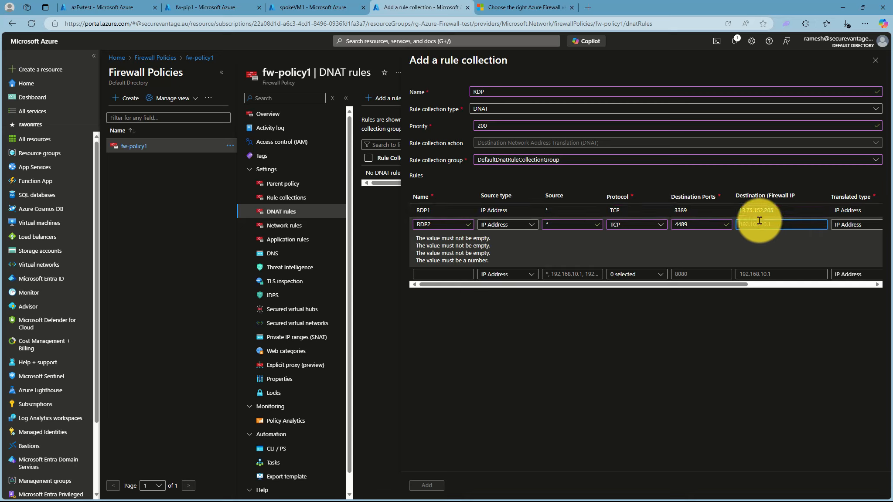
# Add rule RDP3 with source *, TCP port 5589, and destination 13.75.152.205
pyautogui.click(754, 272)
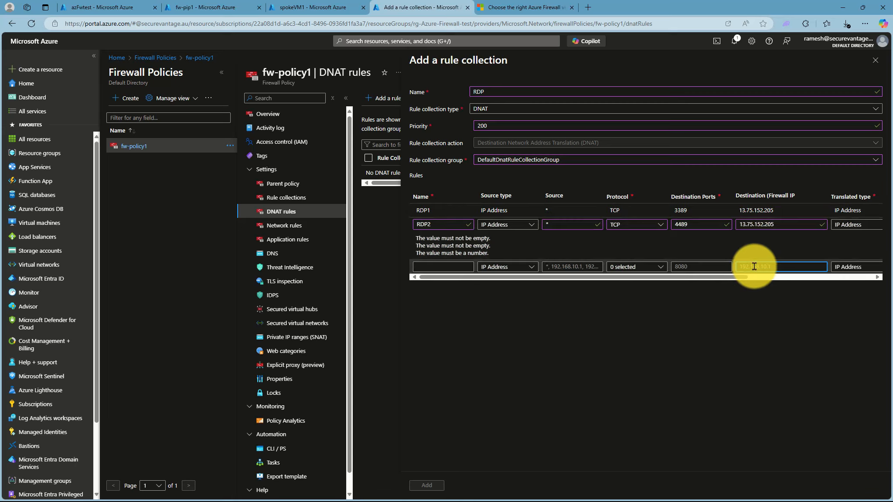
pyautogui.hotkey('ctrl', 'v')
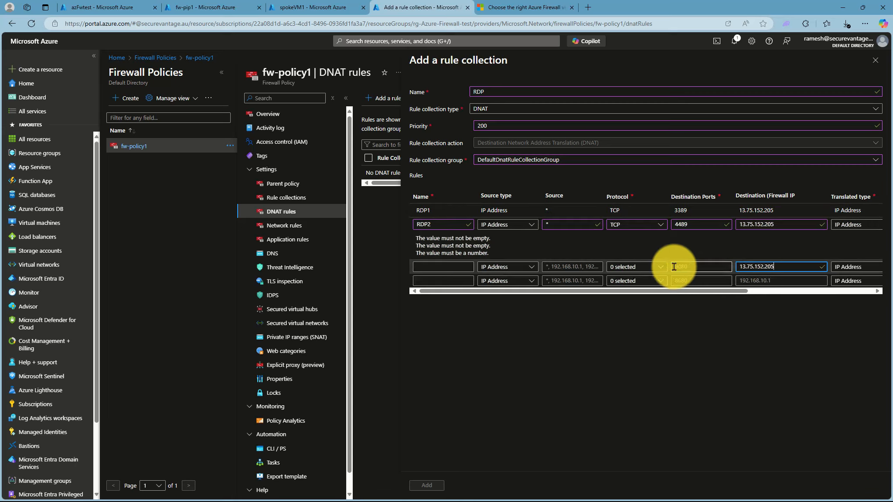
pyautogui.click(674, 267)
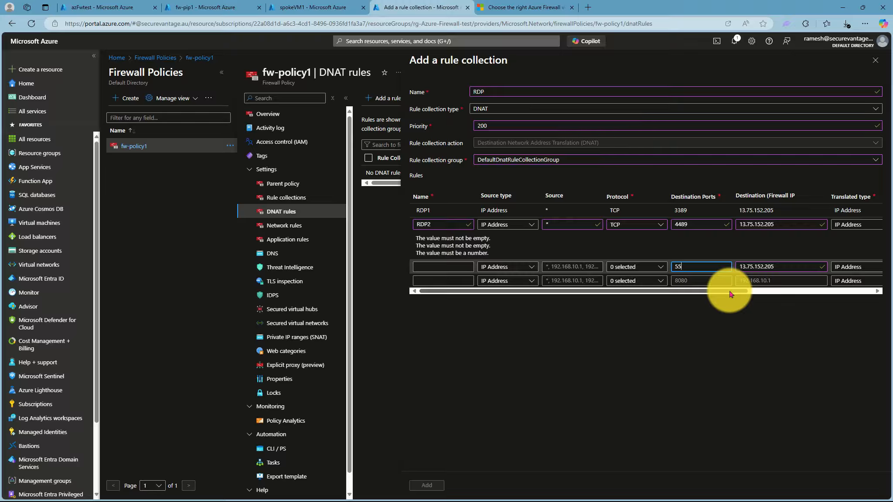
pyautogui.click(625, 266)
pyautogui.click(615, 280)
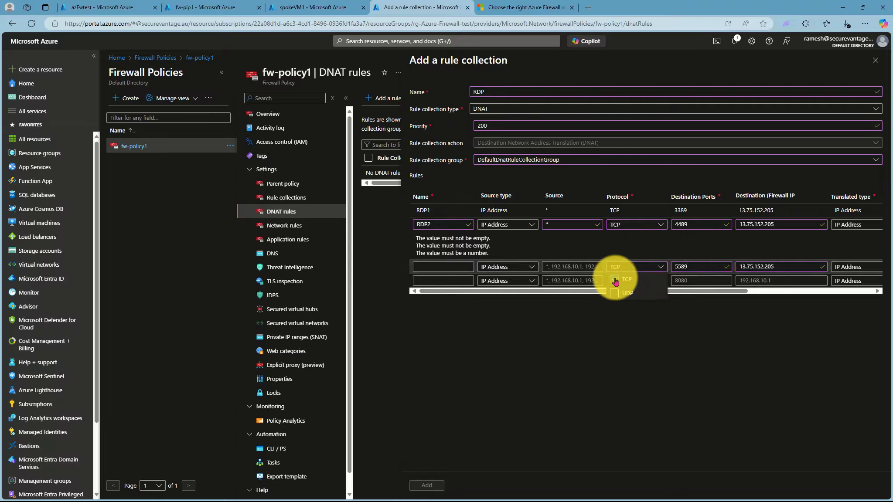
pyautogui.click(560, 267)
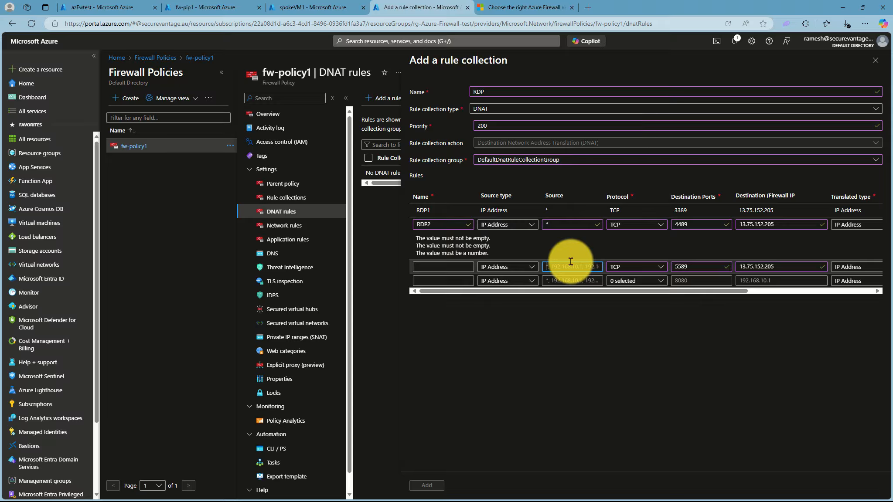
pyautogui.write('*')
pyautogui.click(436, 267)
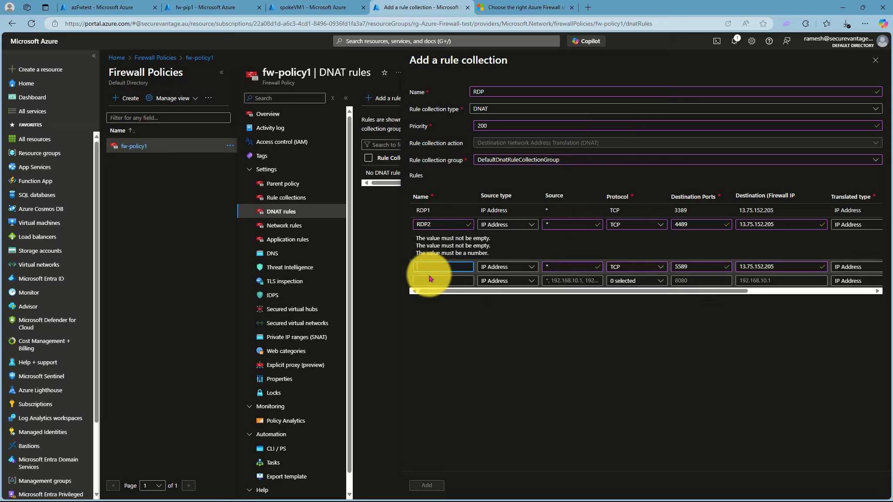
pyautogui.write('RDP3')
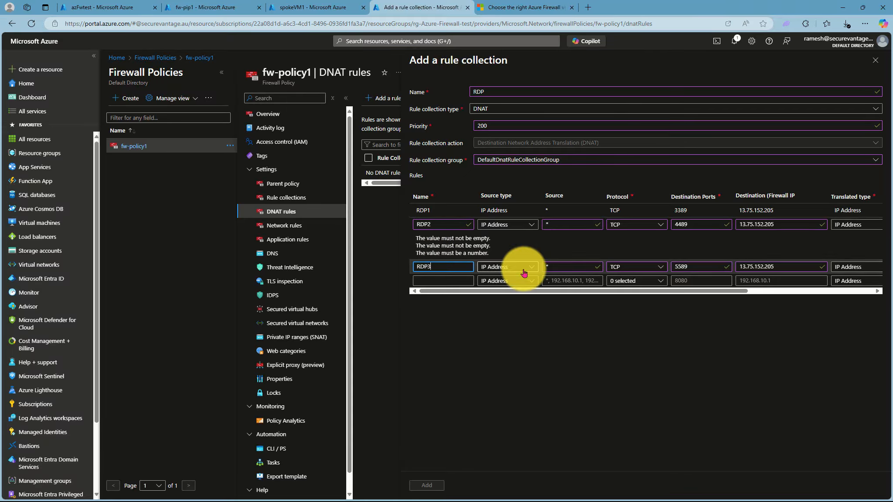
pyautogui.click(578, 365)
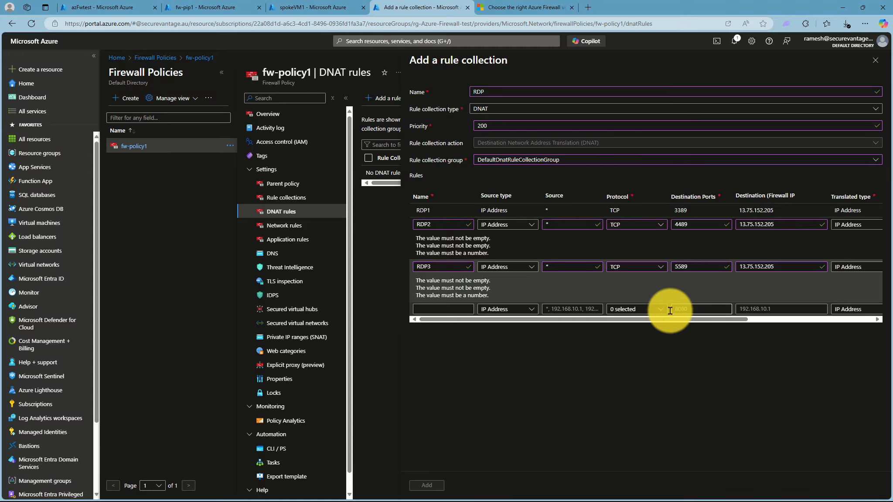
pyautogui.moveTo(657, 319); pyautogui.dragTo(788, 328)
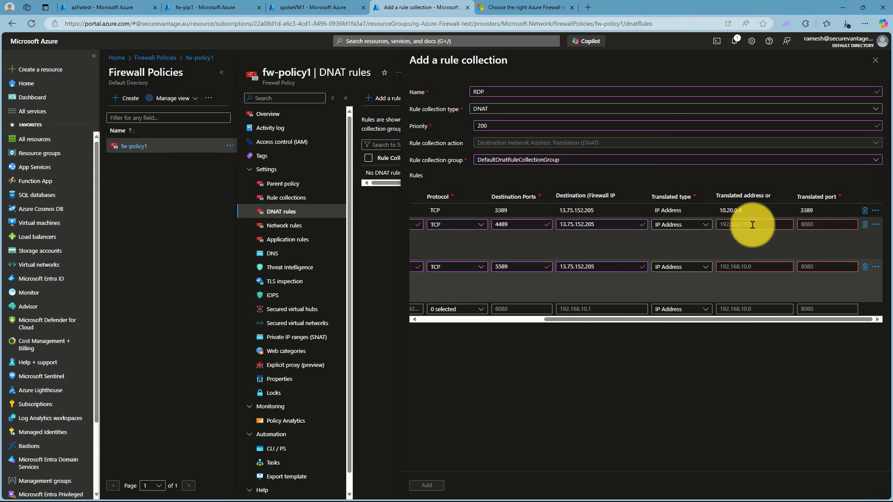
# Copy spokeVM2's private IP 10.20.1.4 into the 4489 rule's translated address
pyautogui.click(308, 8)
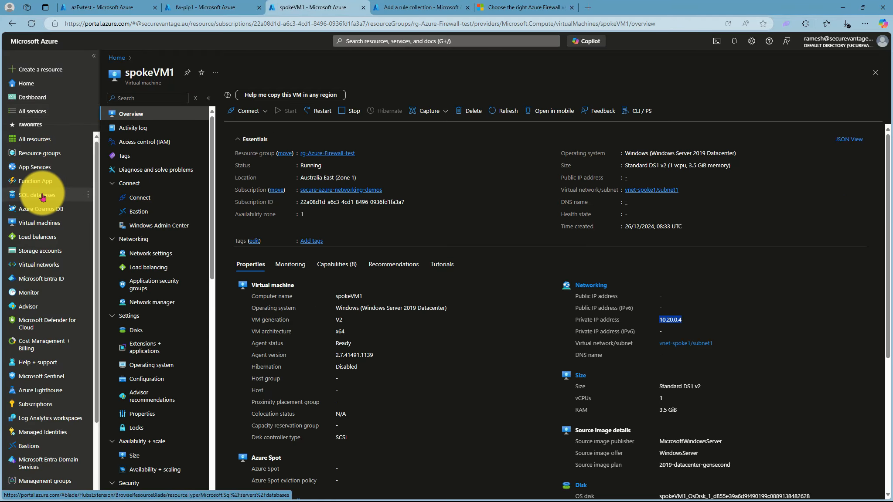
pyautogui.click(41, 224)
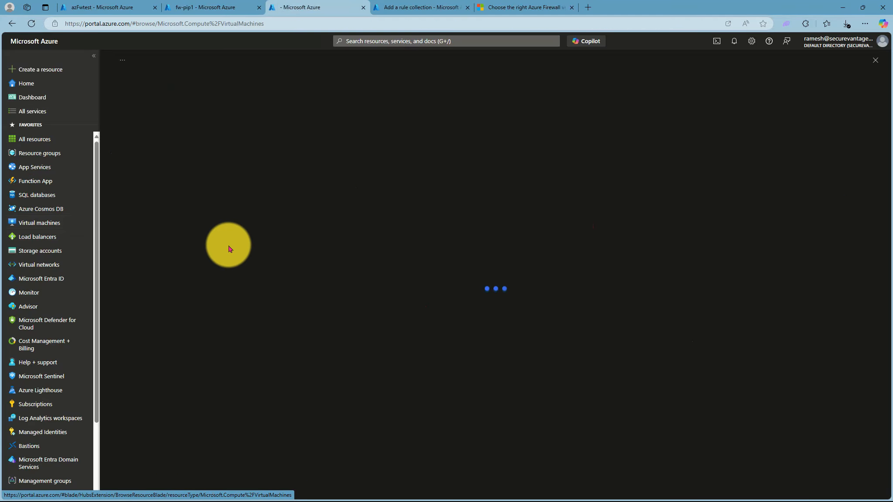
pyautogui.click(153, 185)
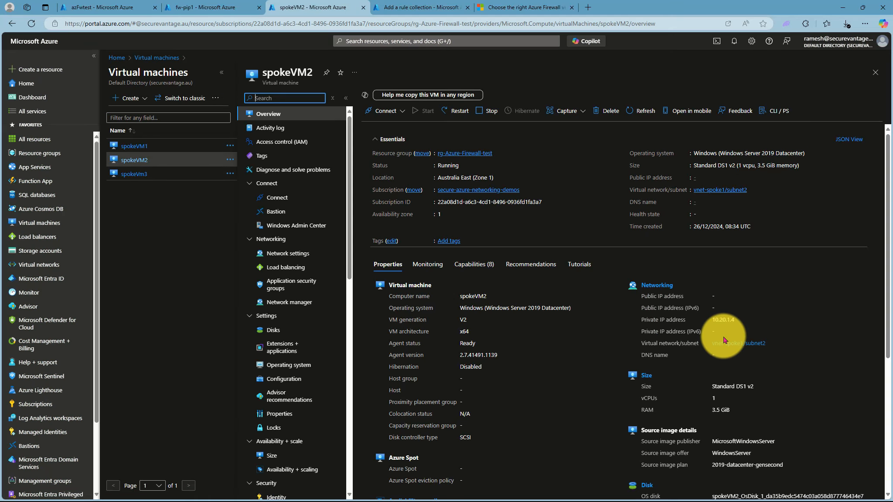
pyautogui.moveTo(711, 321); pyautogui.dragTo(735, 323)
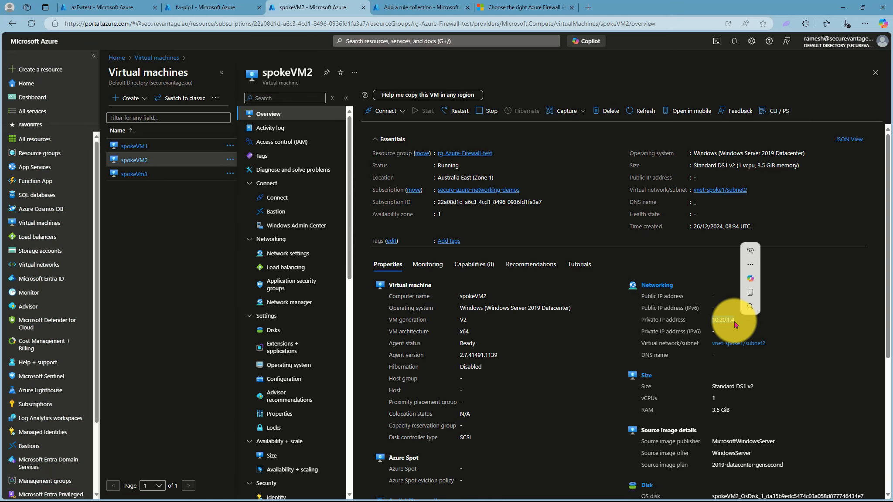
pyautogui.click(441, 8)
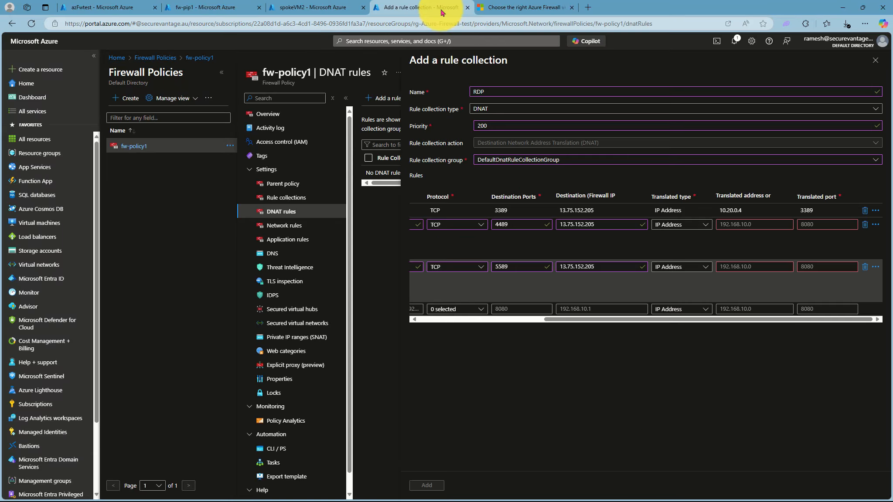
pyautogui.click(740, 228)
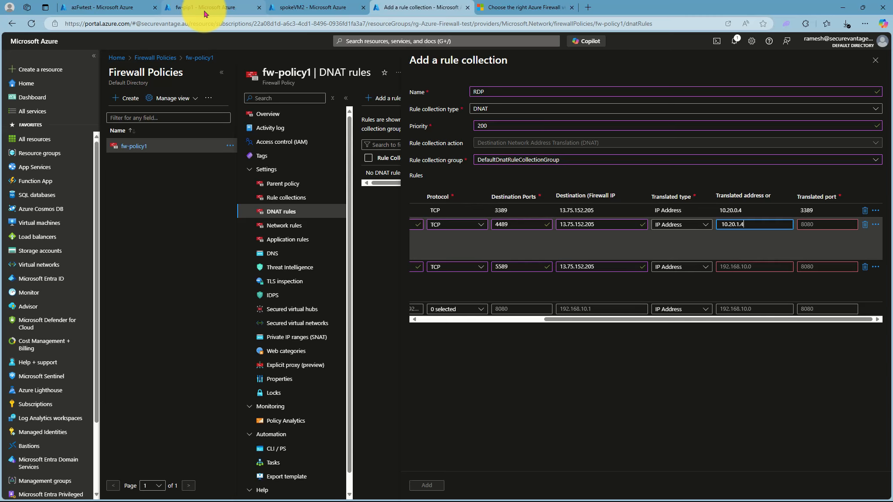
# Copy spokeVm3's private IP 10.30.0.4 and return to the 5589 rule's translated address
pyautogui.click(305, 7)
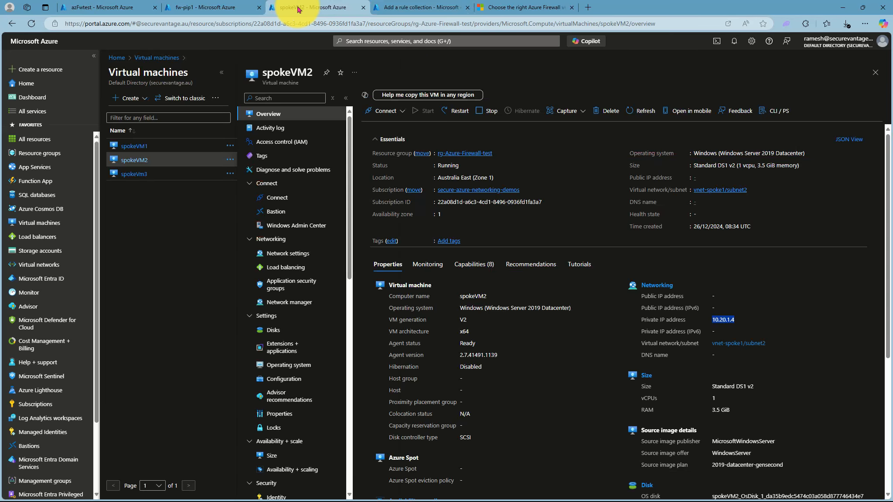
pyautogui.click(133, 176)
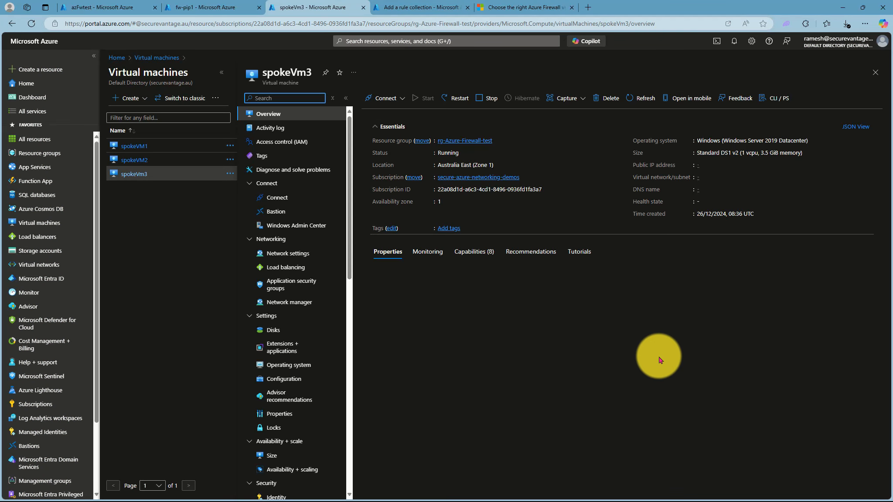
pyautogui.moveTo(713, 320); pyautogui.dragTo(740, 324)
pyautogui.hotkey('ctrl', 'c')
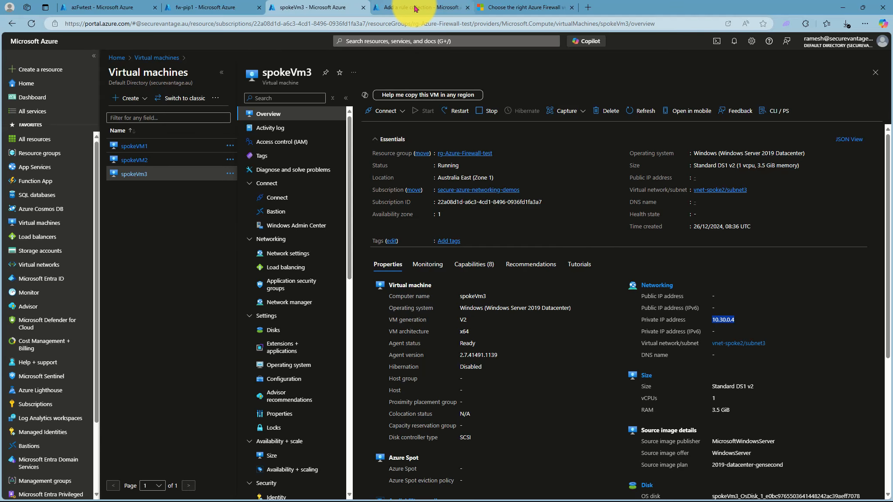
pyautogui.click(419, 8)
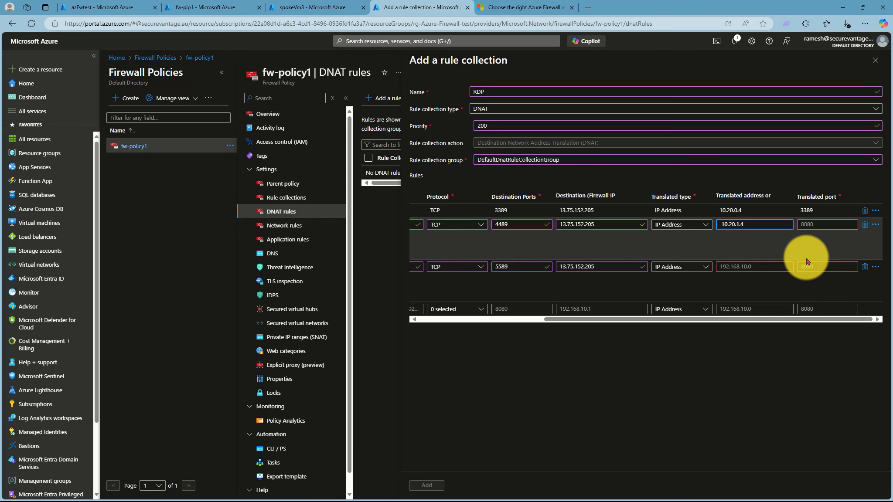
pyautogui.click(754, 269)
# Paste 10.30.0.4 as the 5589 rule's translated address and set translated port 3389
pyautogui.hotkey('ctrl', 'v')
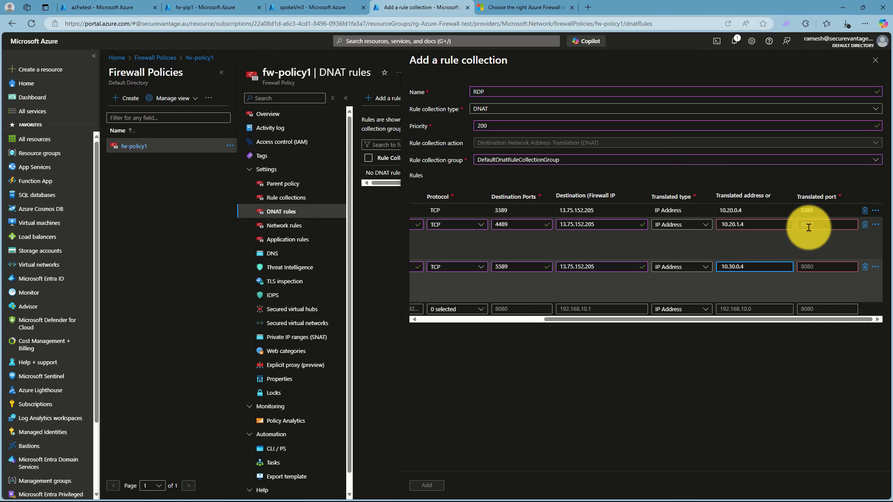
pyautogui.click(807, 224)
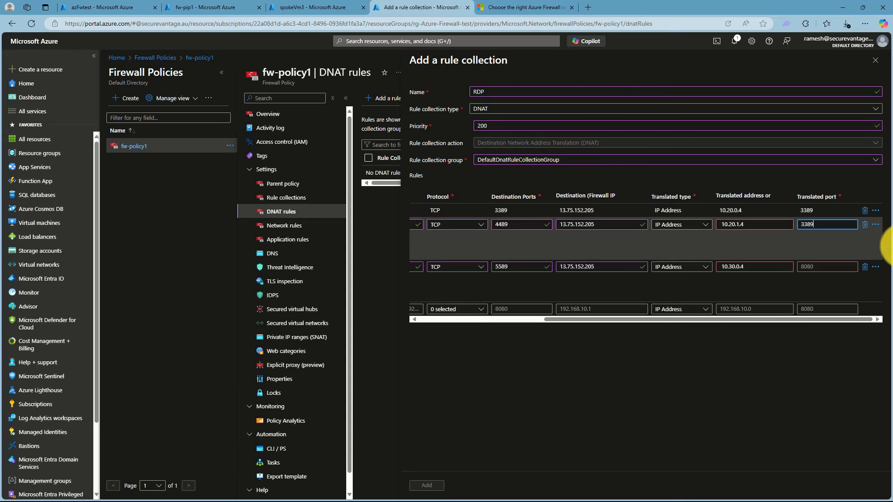
pyautogui.click(826, 252)
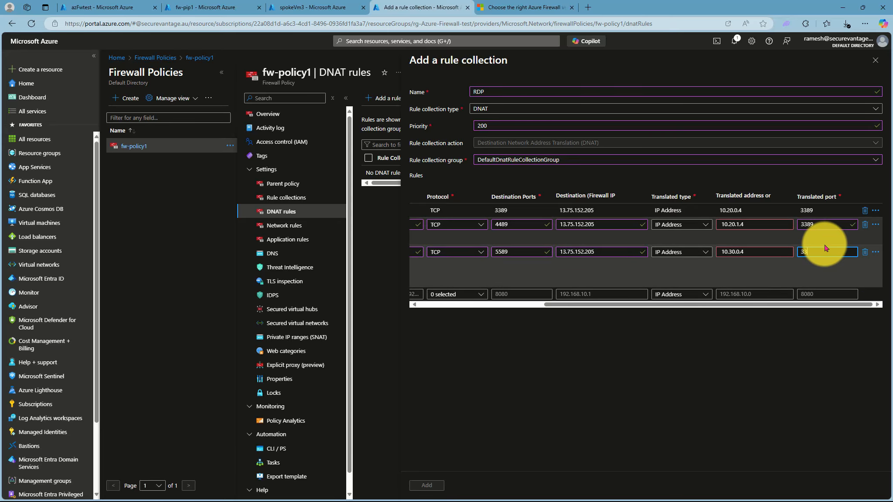
pyautogui.write('3389')
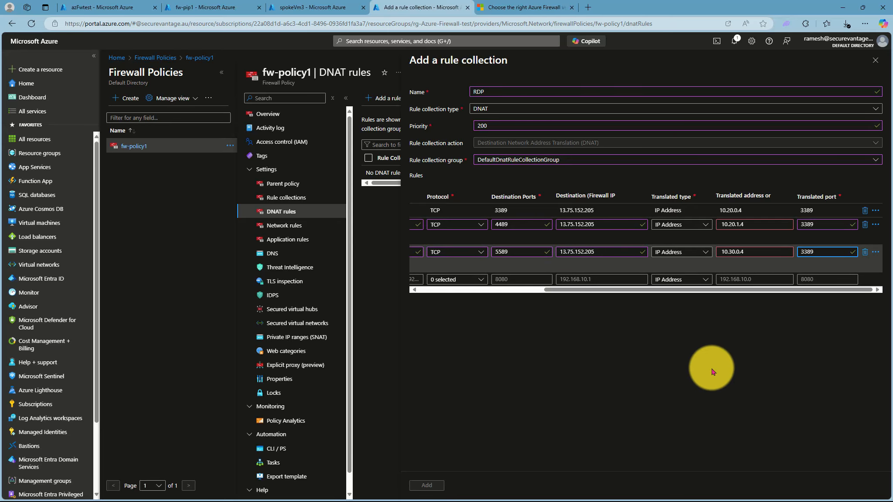
# Scroll the Rules grid to review the rule names and translated addresses
pyautogui.moveTo(693, 290); pyautogui.dragTo(483, 301)
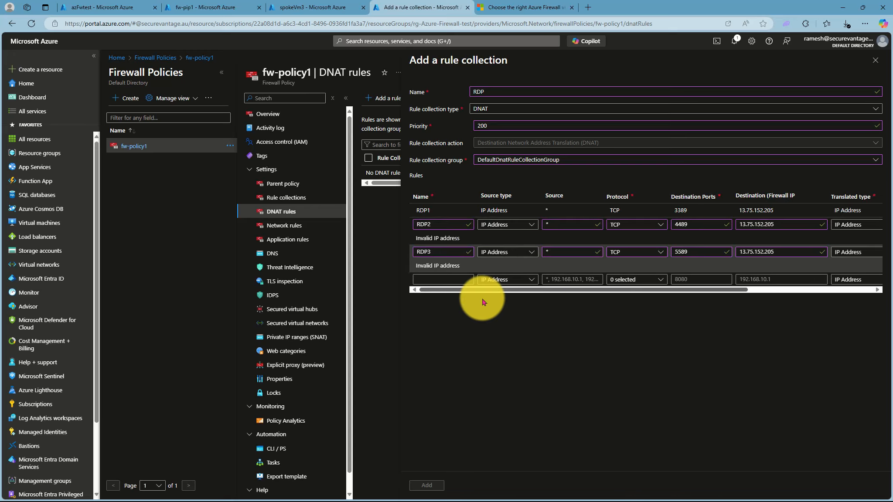
pyautogui.moveTo(483, 301); pyautogui.dragTo(694, 313)
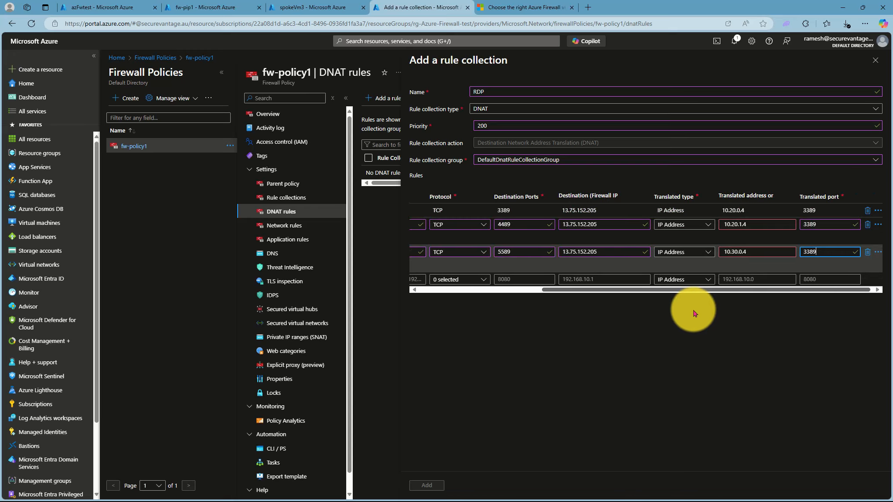
pyautogui.click(728, 224)
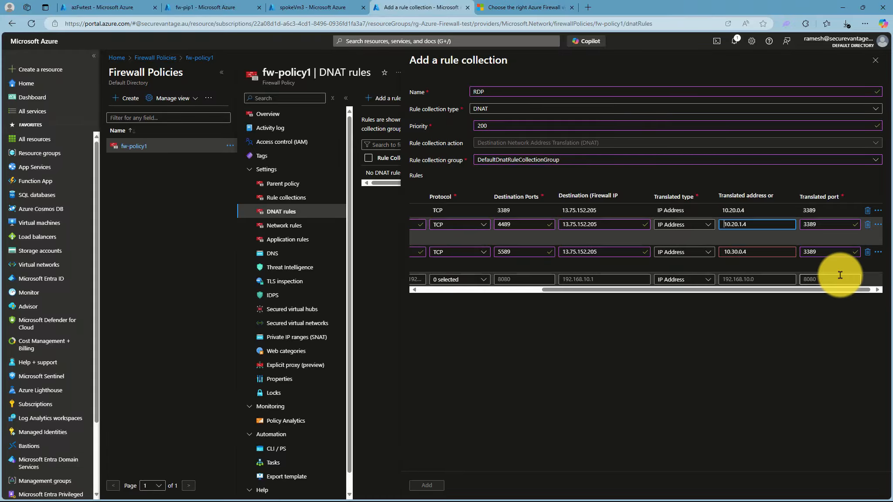
pyautogui.click(727, 252)
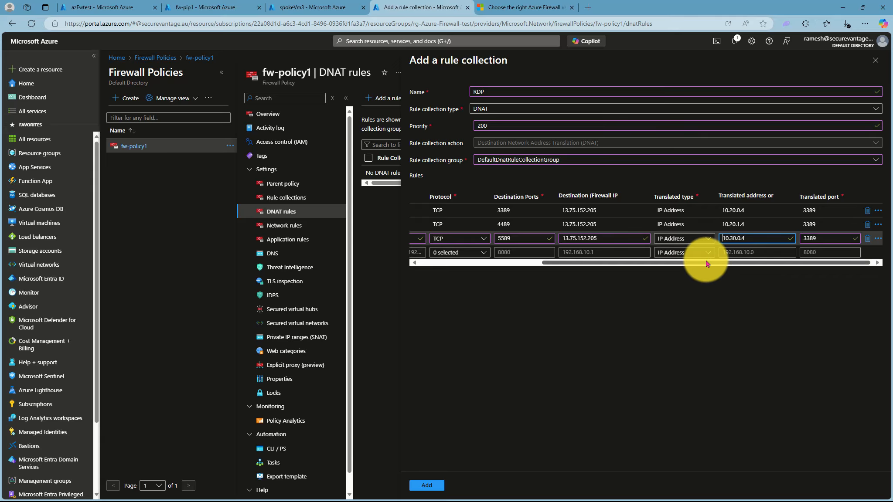
pyautogui.moveTo(708, 264); pyautogui.dragTo(539, 273)
# Add the RDP rule collection to fw-policy1 and bring the Remote Desktop Connection window onscreen
pyautogui.click(422, 486)
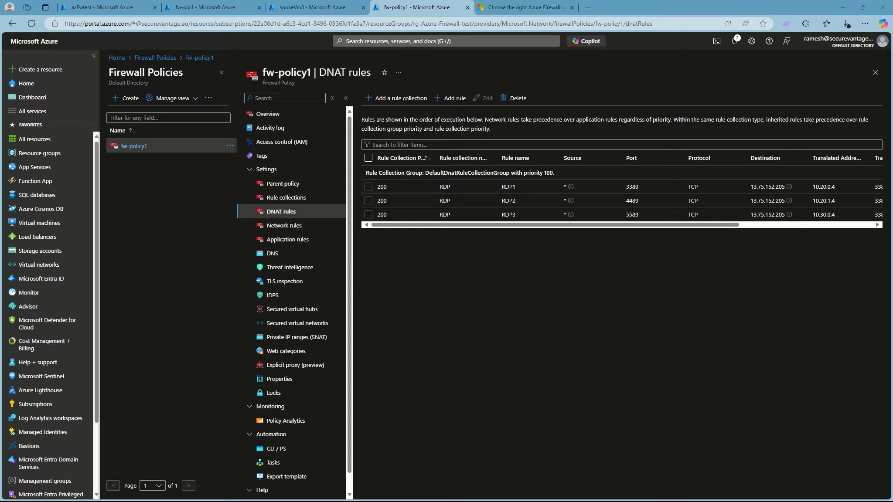
pyautogui.moveTo(892, 368); pyautogui.dragTo(550, 223)
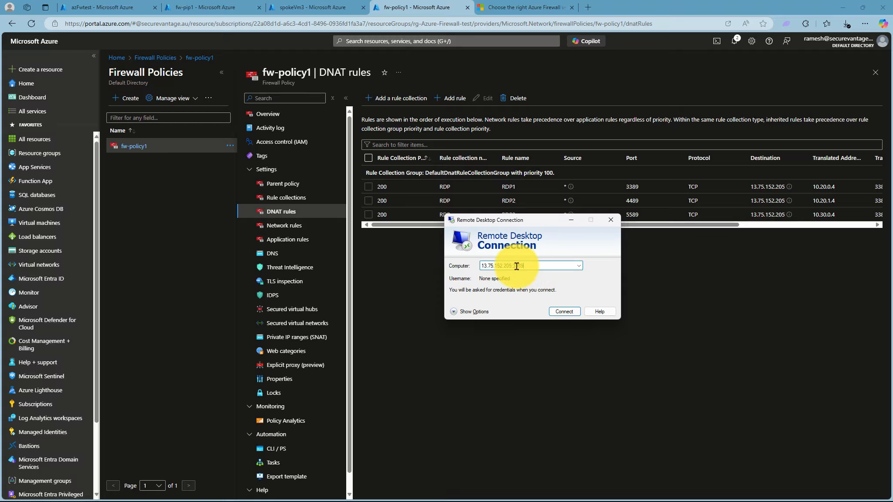
# Connect to 13.75.152.205:3389 using the admin username and password, accepting the certificate
pyautogui.click(563, 312)
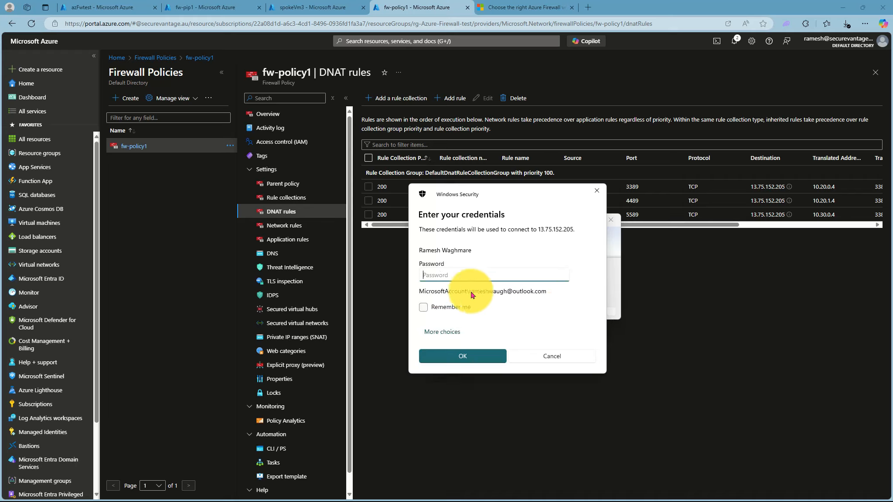
pyautogui.click(441, 335)
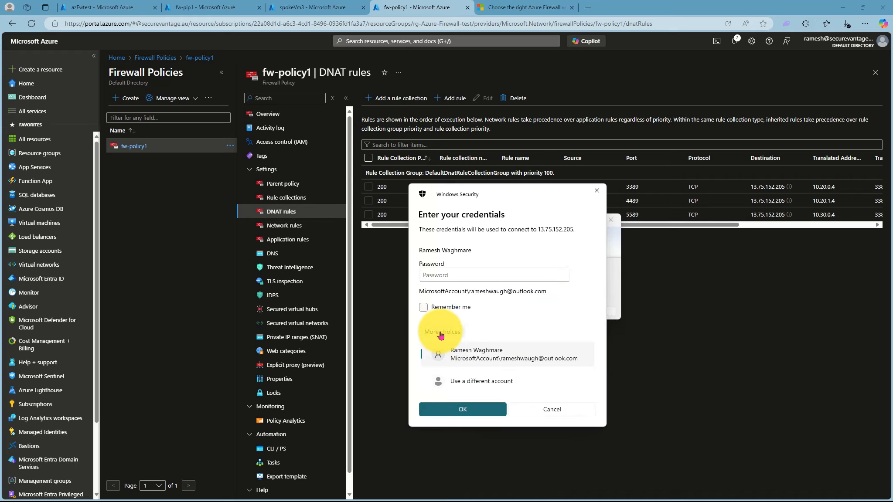
pyautogui.click(470, 382)
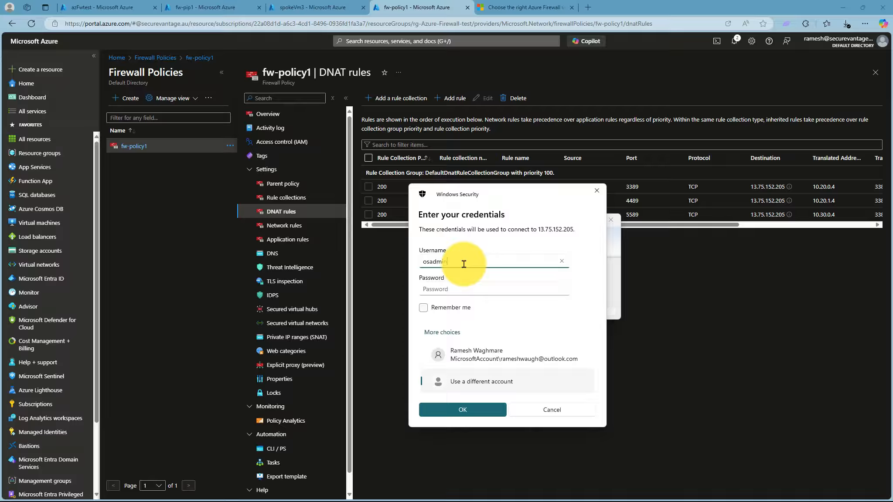
pyautogui.write('osadmin')
pyautogui.click(447, 289)
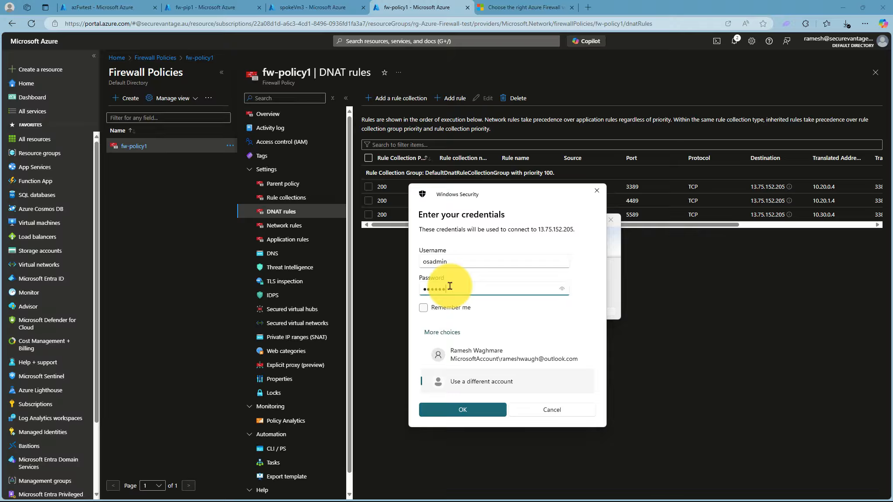
pyautogui.write('345')
pyautogui.click(452, 410)
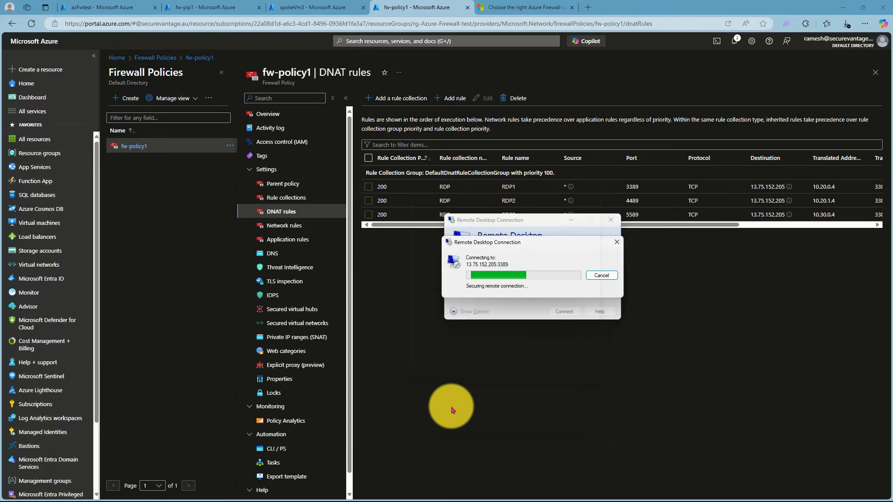
pyautogui.click(555, 344)
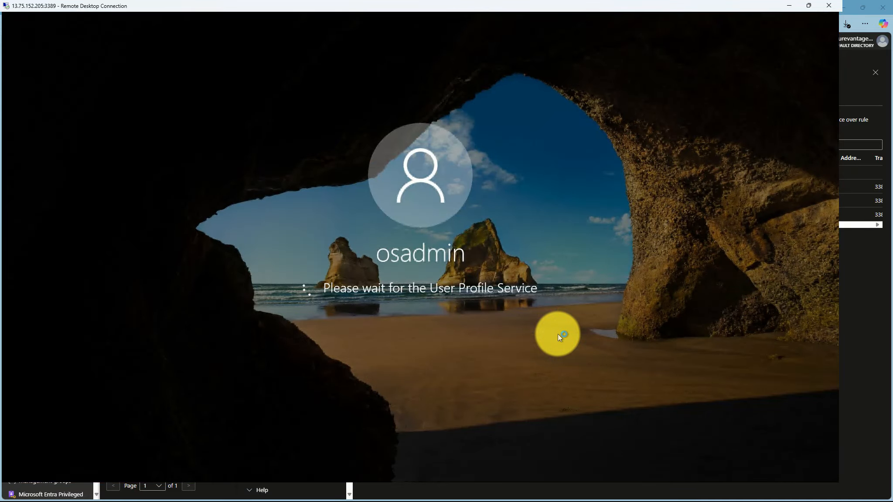
# Restore the remote session window, dismiss the network prompt and close Server Manager
pyautogui.click(809, 5)
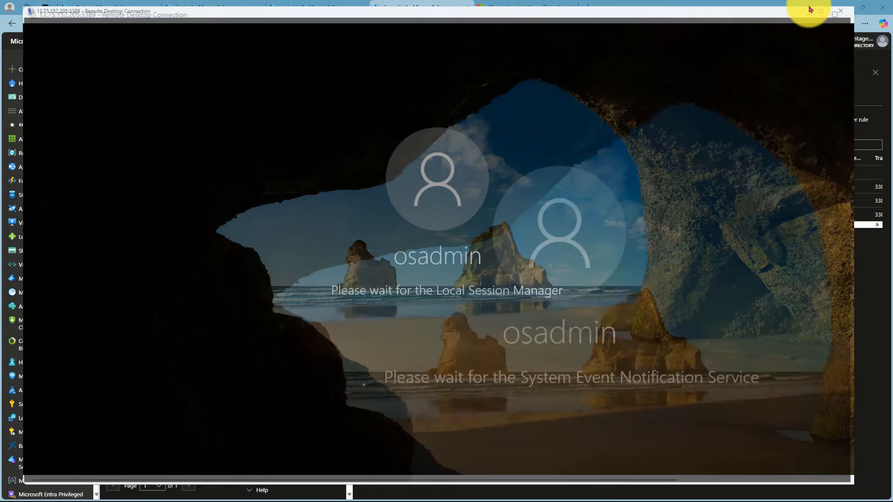
pyautogui.doubleClick(781, 106)
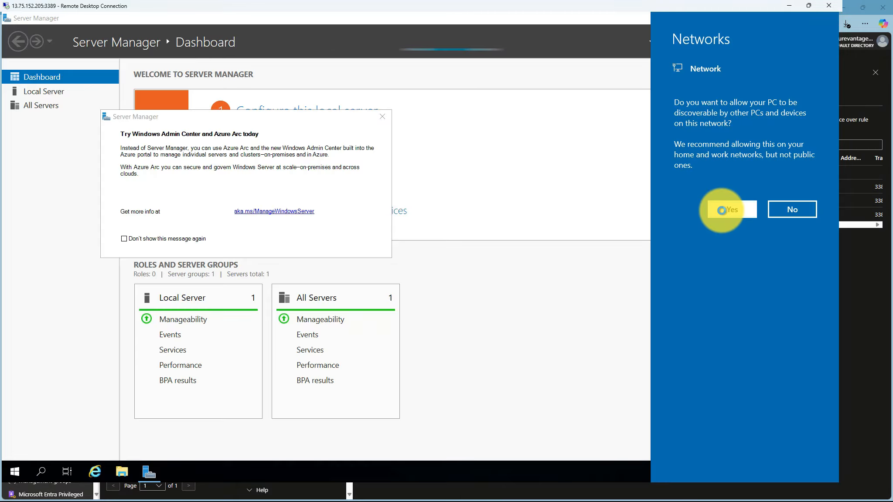
pyautogui.click(383, 119)
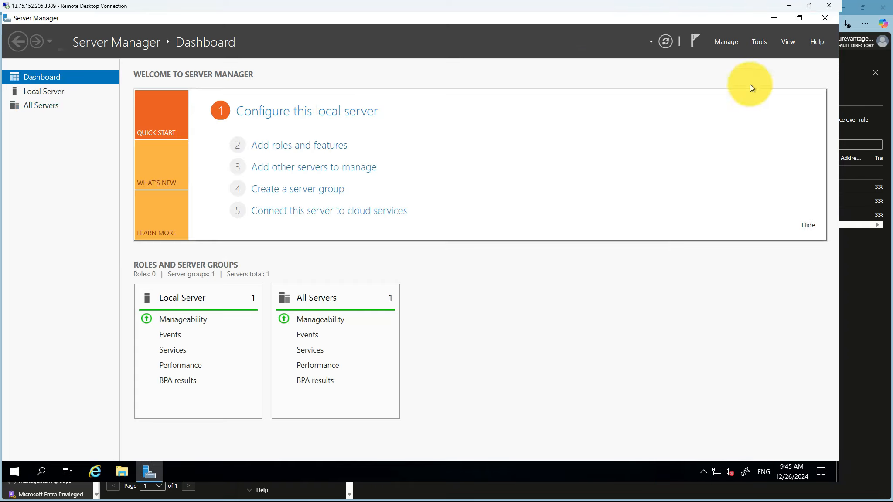
pyautogui.click(830, 20)
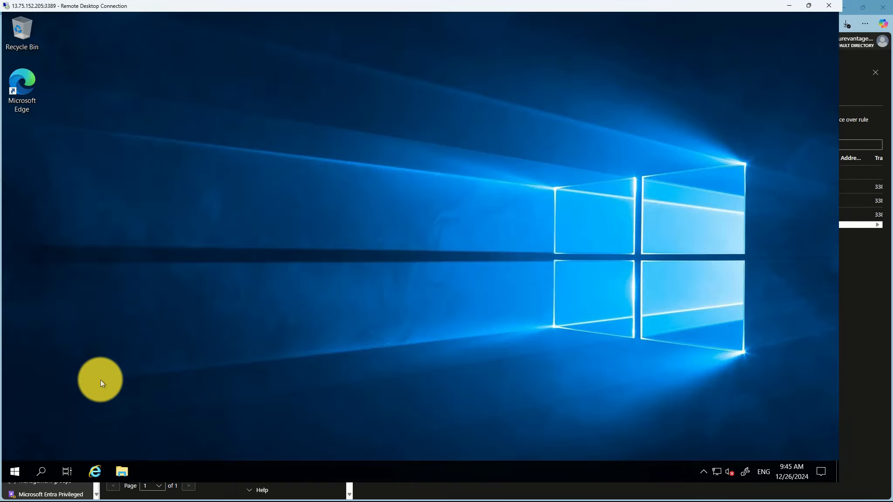
# Run hostname in a command prompt to show spokeVM1, then minimize the session
pyautogui.click(42, 471)
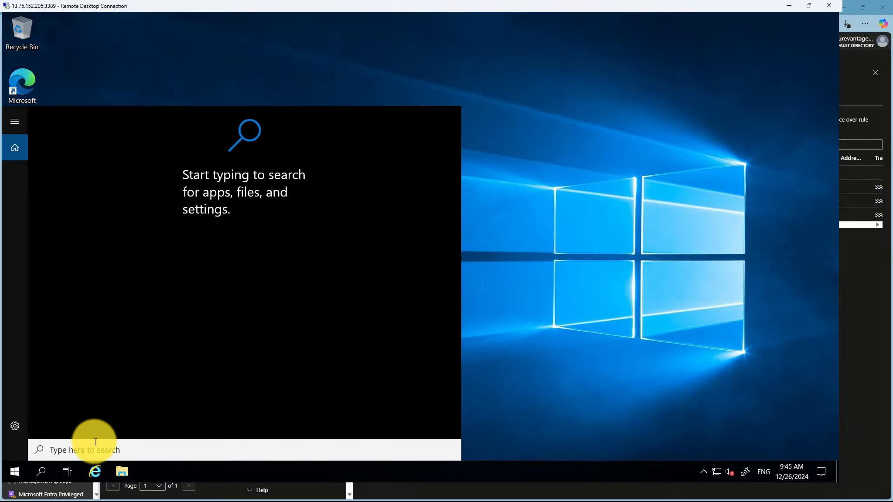
pyautogui.write('c')
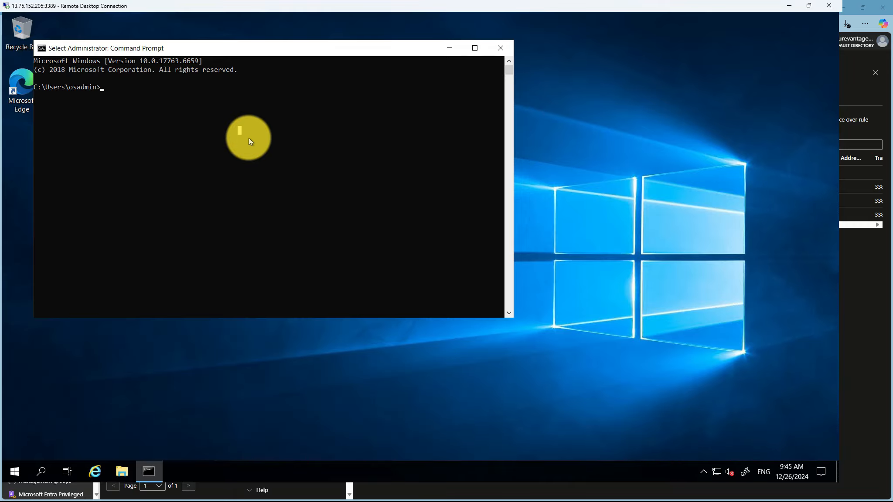
pyautogui.write('host')
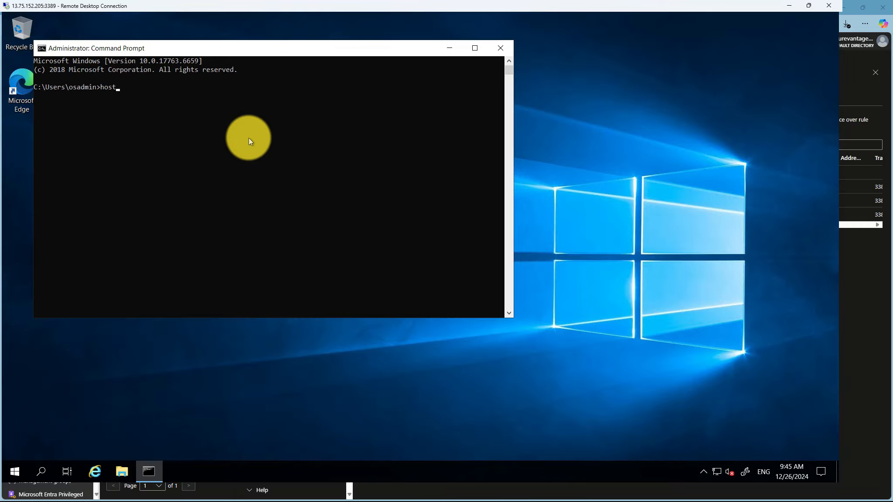
pyautogui.write('name')
pyautogui.press('Return')
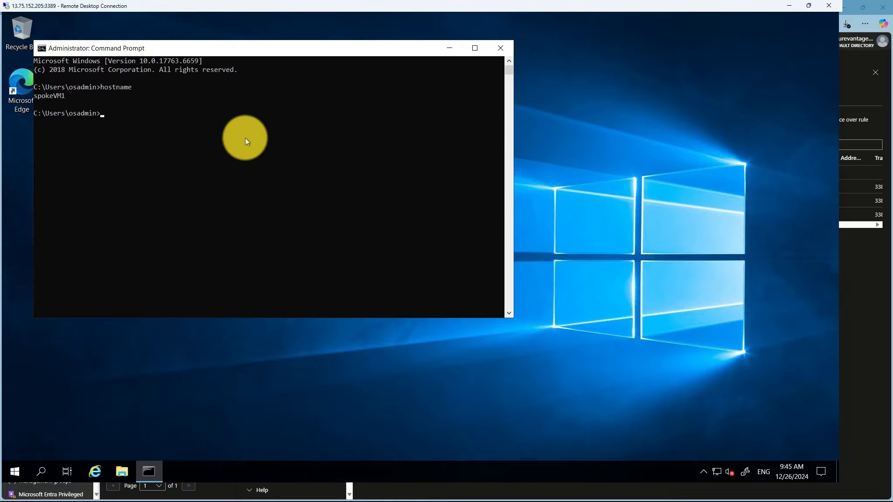
pyautogui.click(790, 6)
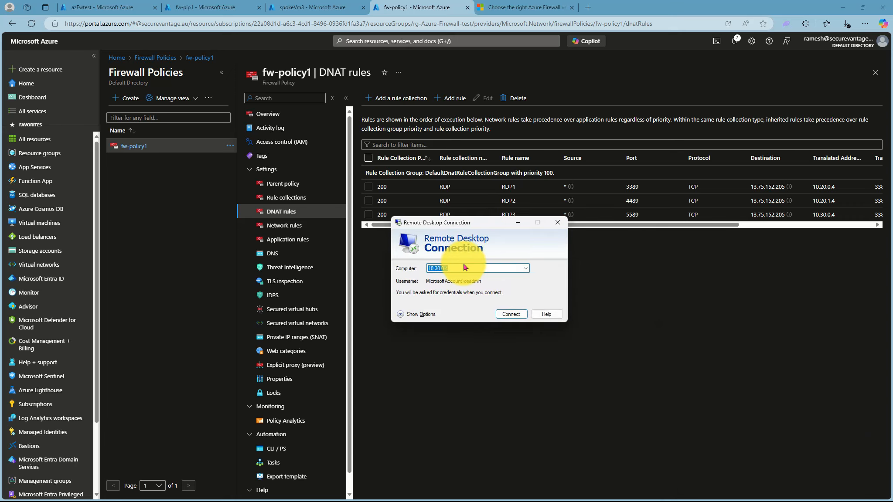
# Connect to 13.75.152.205:4489 with the account password and accept spokeVM2's certificate
pyautogui.click(461, 268)
pyautogui.moveTo(462, 269); pyautogui.dragTo(349, 268)
pyautogui.write('13.75.152.205')
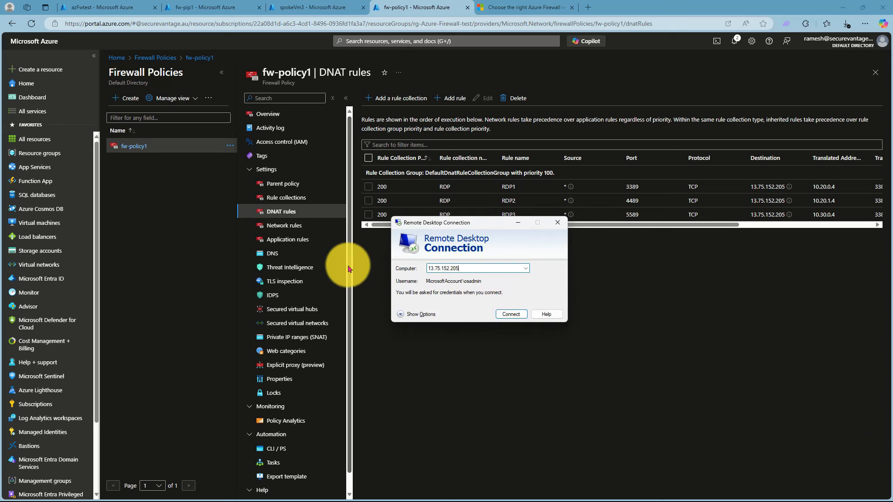
pyautogui.write(':4')
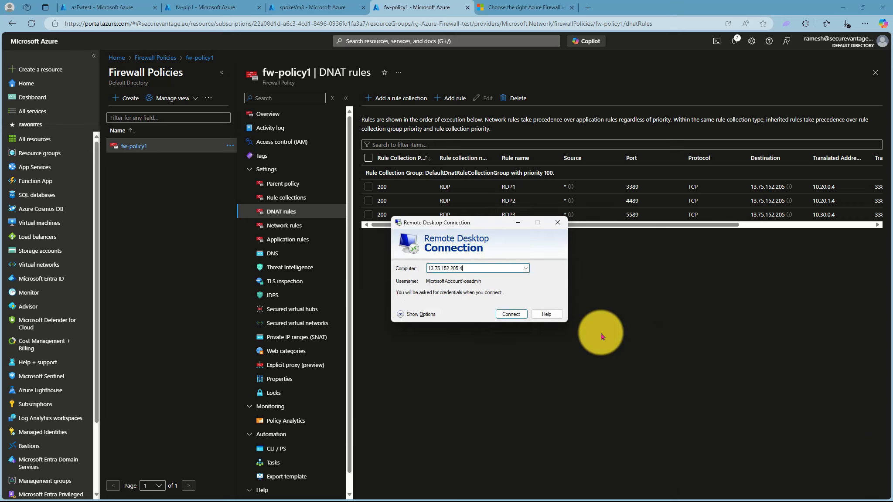
pyautogui.write('489')
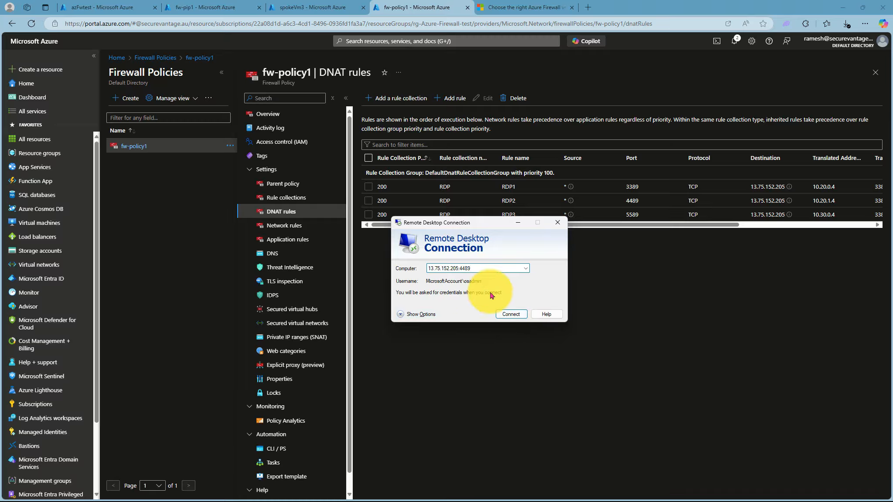
pyautogui.click(511, 315)
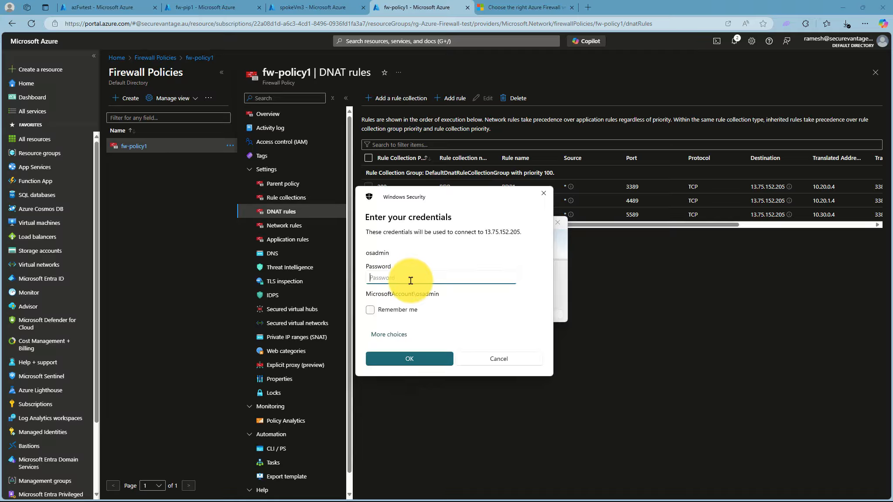
pyautogui.write('•••••••••••••••')
pyautogui.click(410, 363)
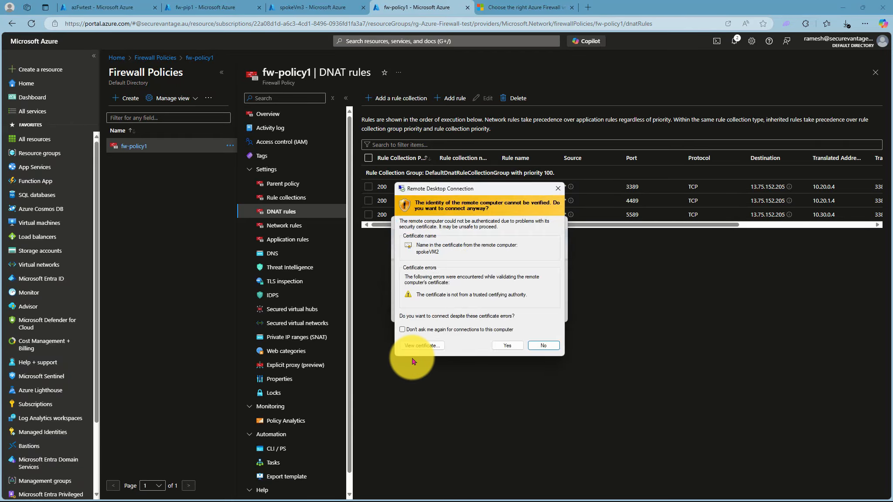
pyautogui.click(507, 344)
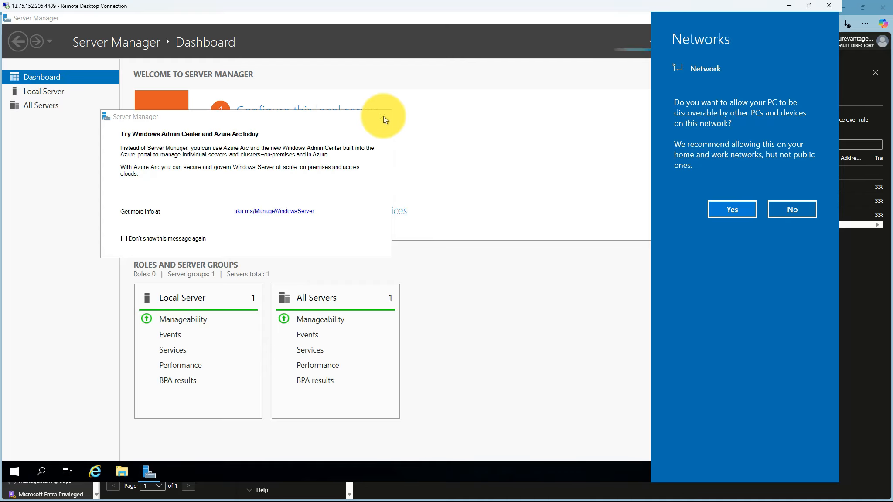
# Dismiss the network prompt and Windows Admin Center pop-up, and close Server Manager
pyautogui.click(383, 116)
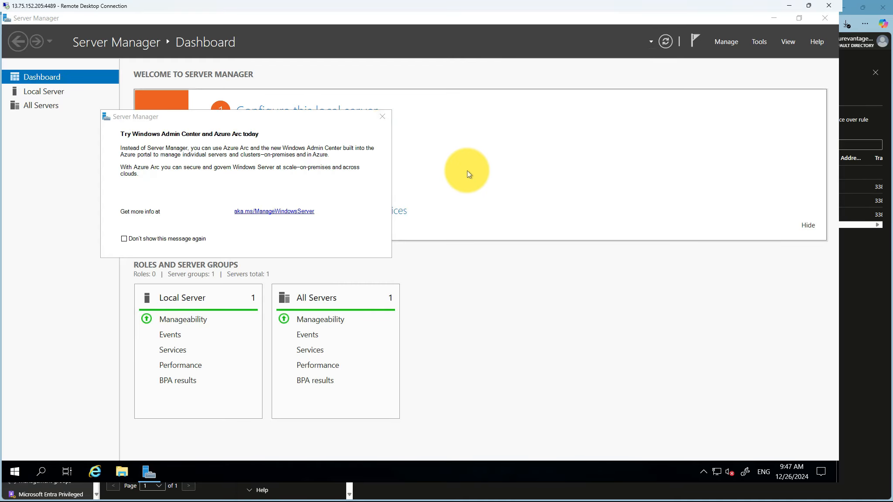
pyautogui.click(386, 120)
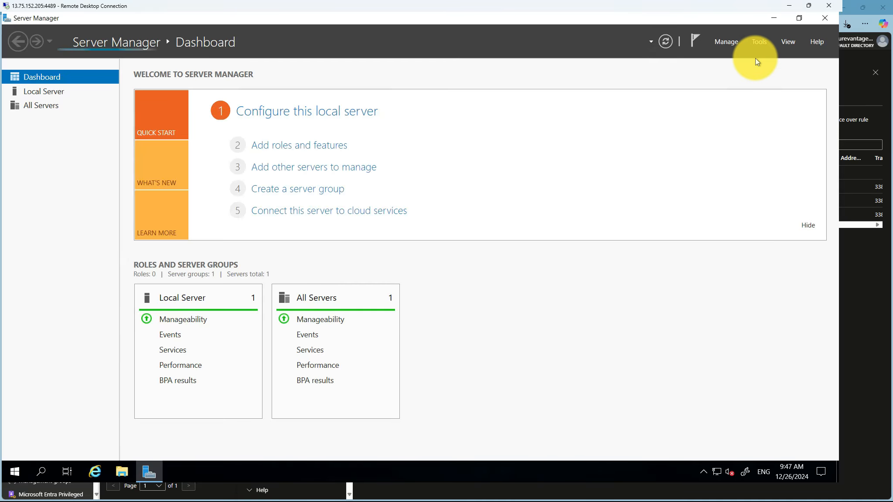
pyautogui.click(824, 18)
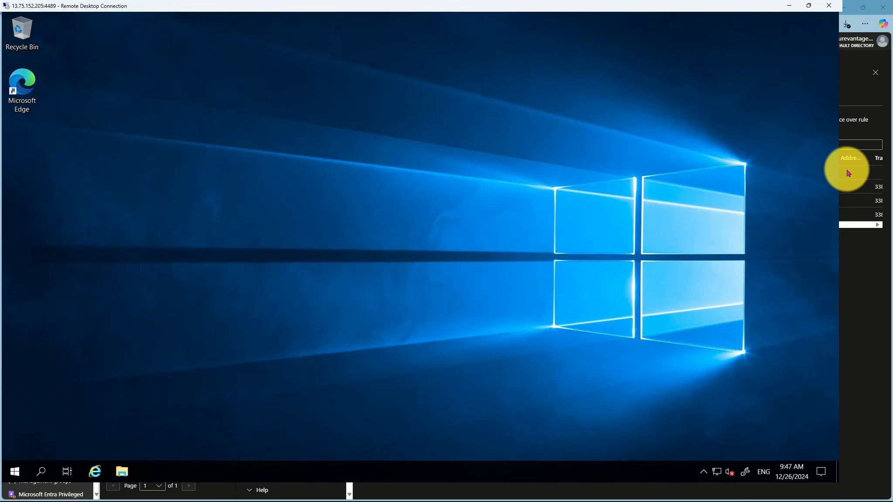
# Run hostname in cmd to confirm spokeVM2, then minimise the remote session
pyautogui.click(41, 471)
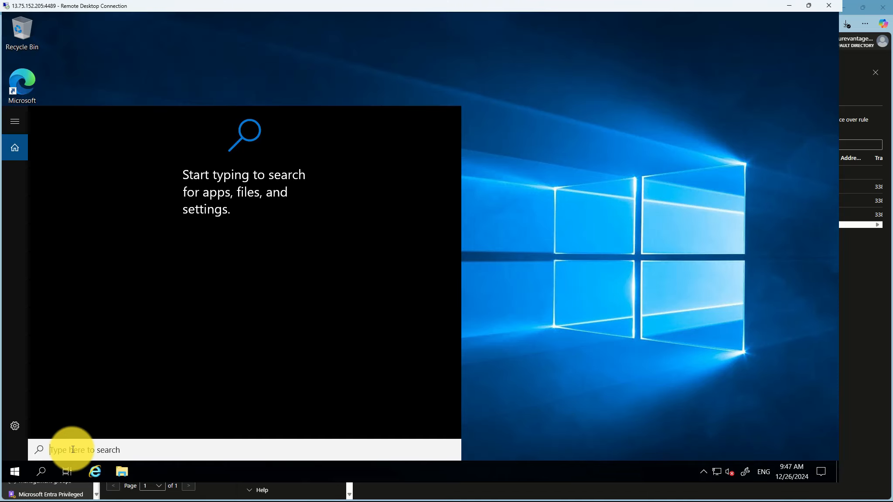
pyautogui.write('c')
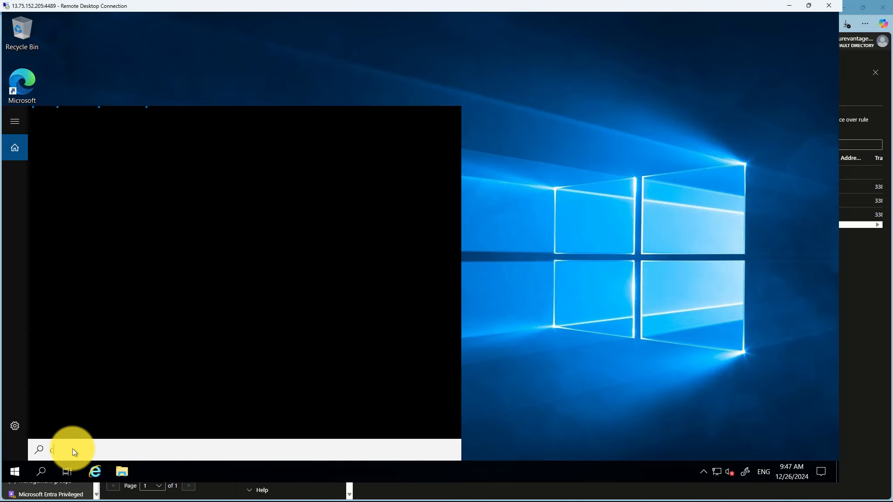
pyautogui.write('md')
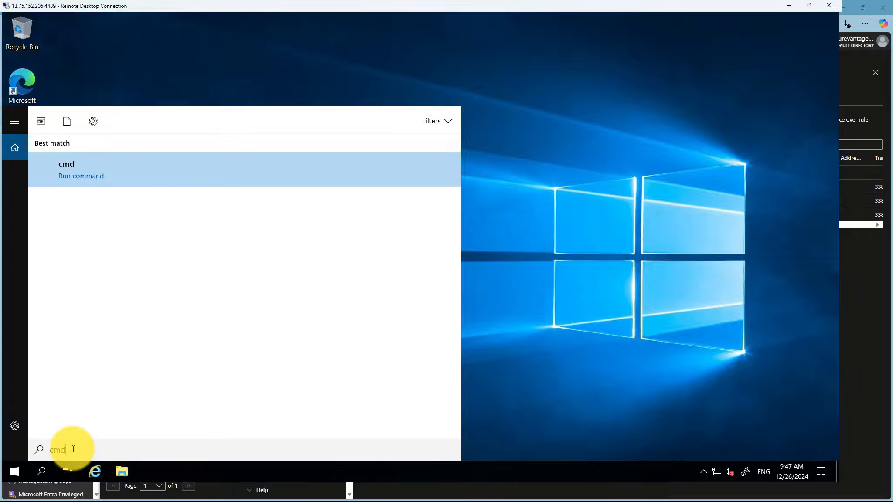
pyautogui.press('Return')
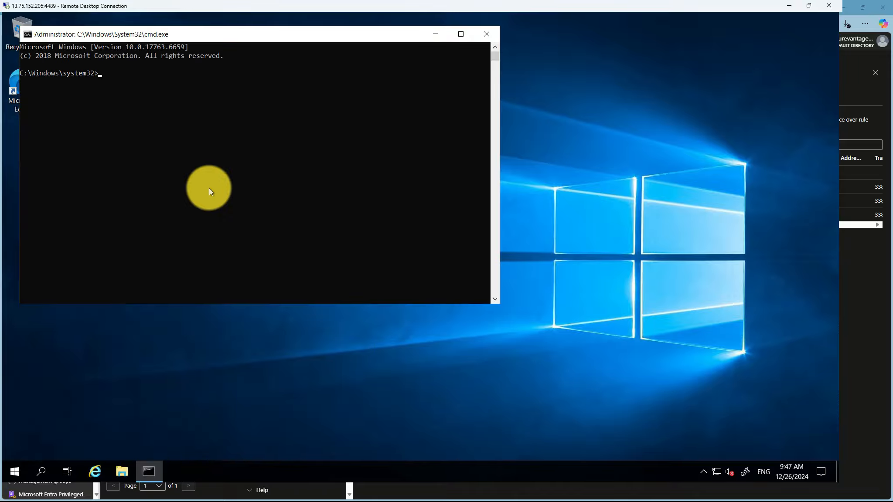
pyautogui.write('hostname')
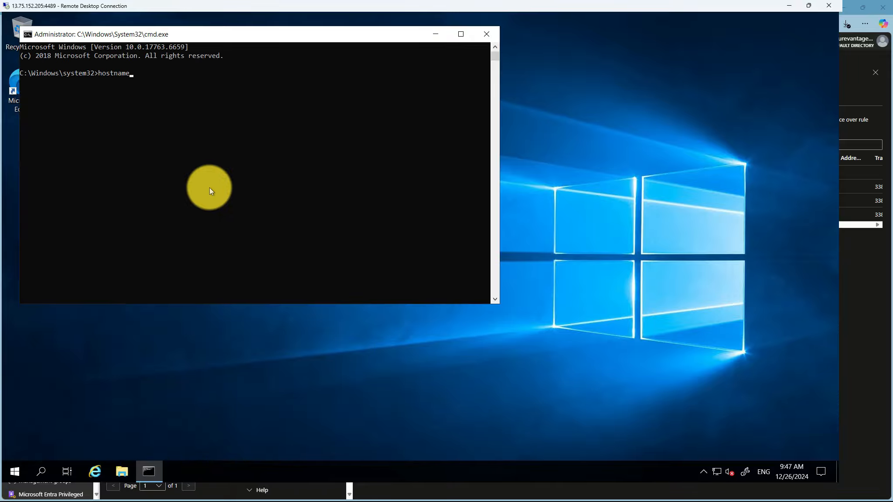
pyautogui.press('Return')
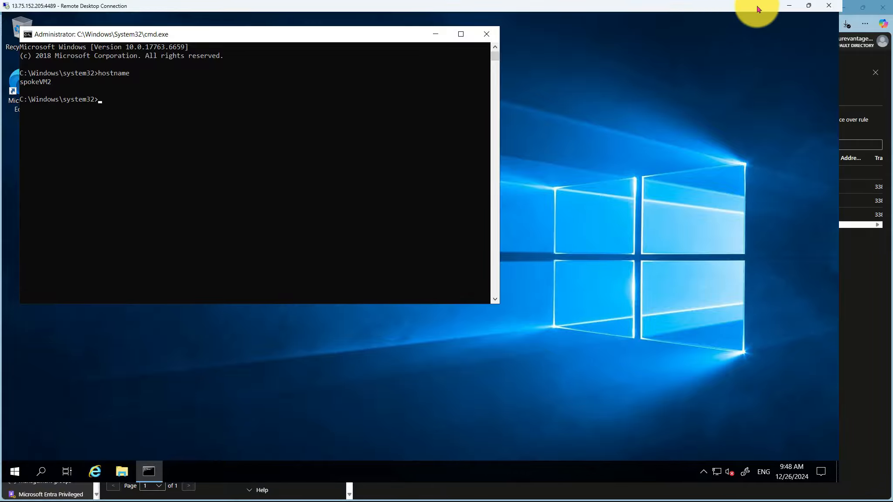
pyautogui.click(788, 9)
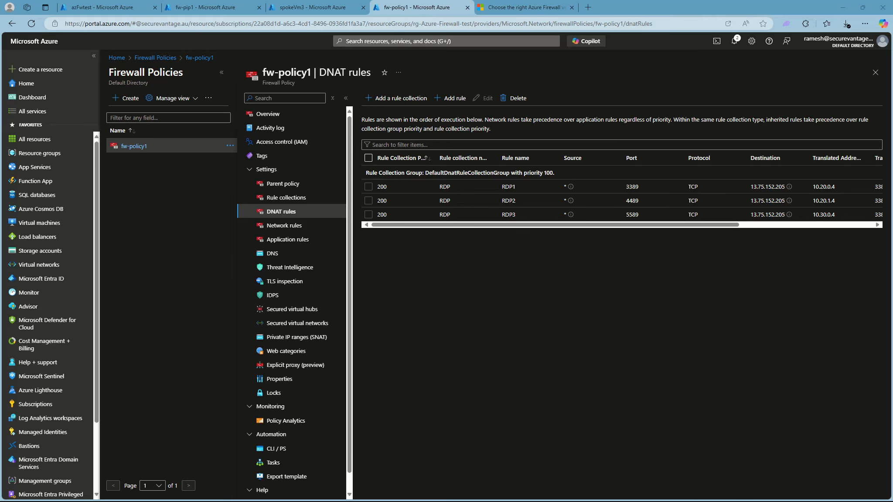
# Connect to 13.75.152.205:5589 with the account password and accept the certificate warning
pyautogui.moveTo(824, 501); pyautogui.dragTo(489, 227)
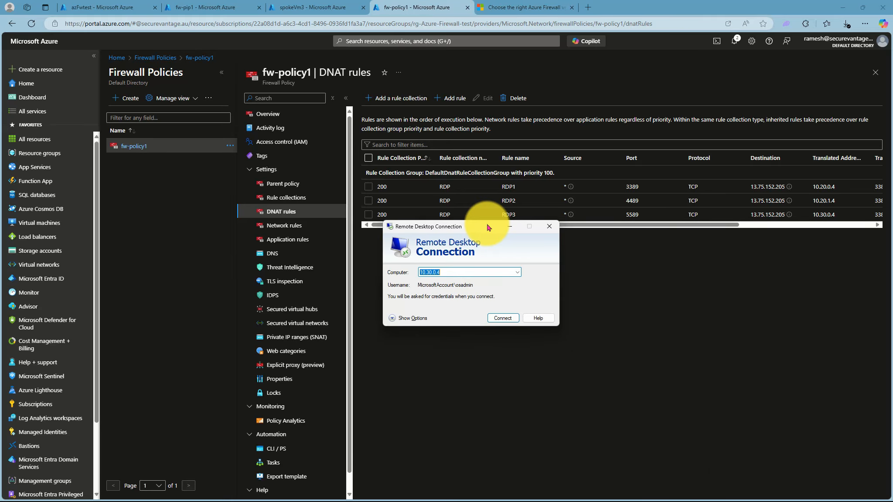
pyautogui.write('13.75.152.205')
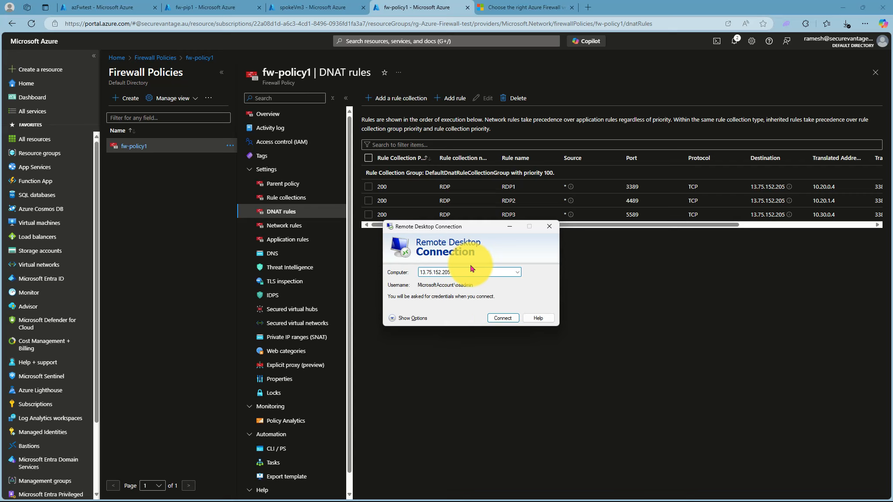
pyautogui.write(':5589')
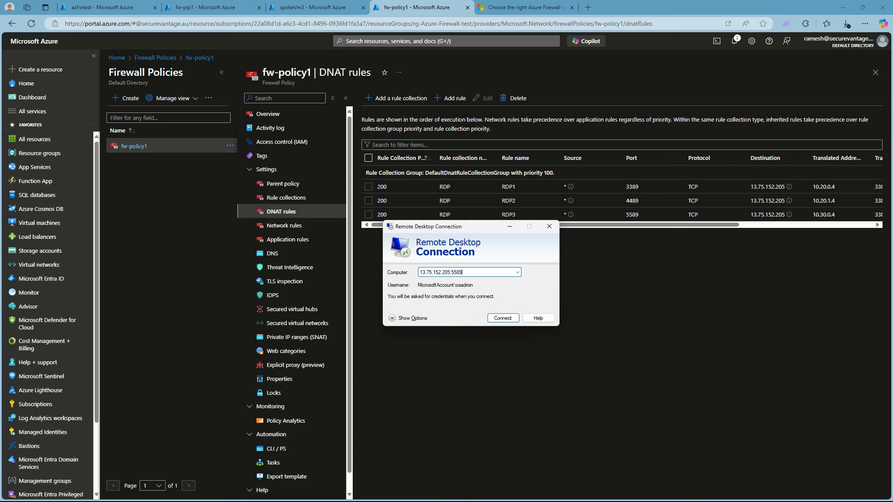
pyautogui.click(504, 319)
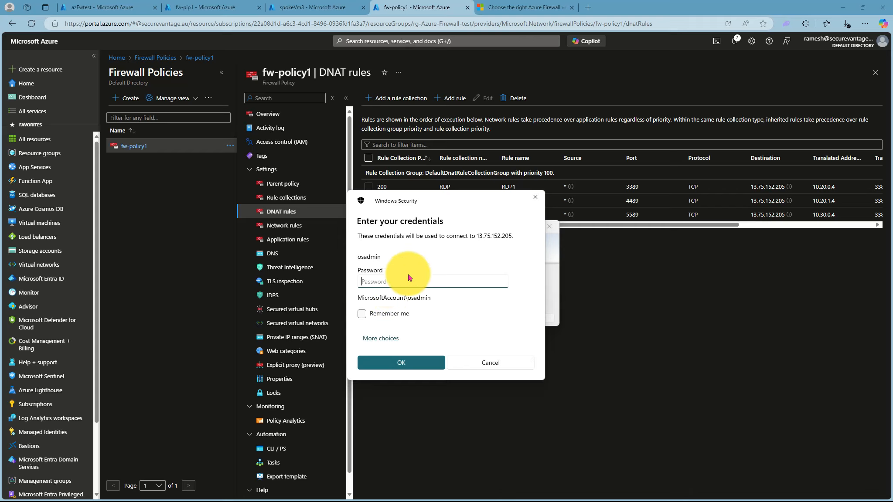
pyautogui.write('•••••••••••••••')
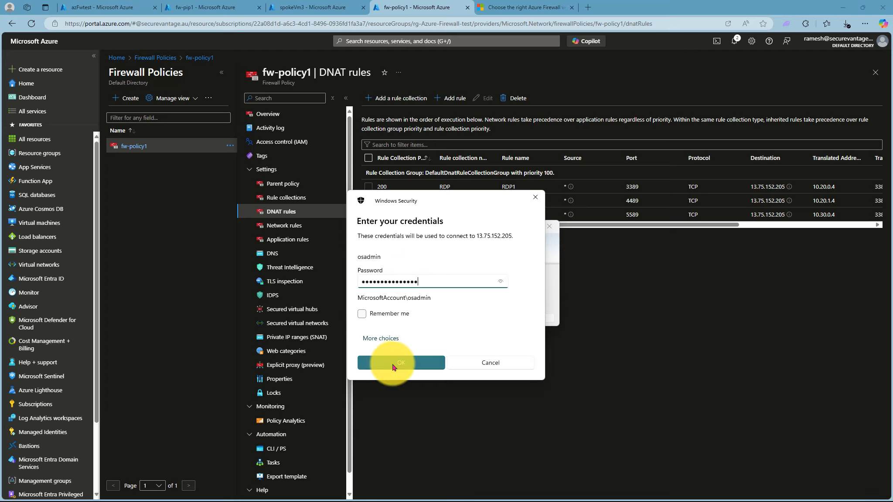
pyautogui.click(393, 365)
pyautogui.click(503, 352)
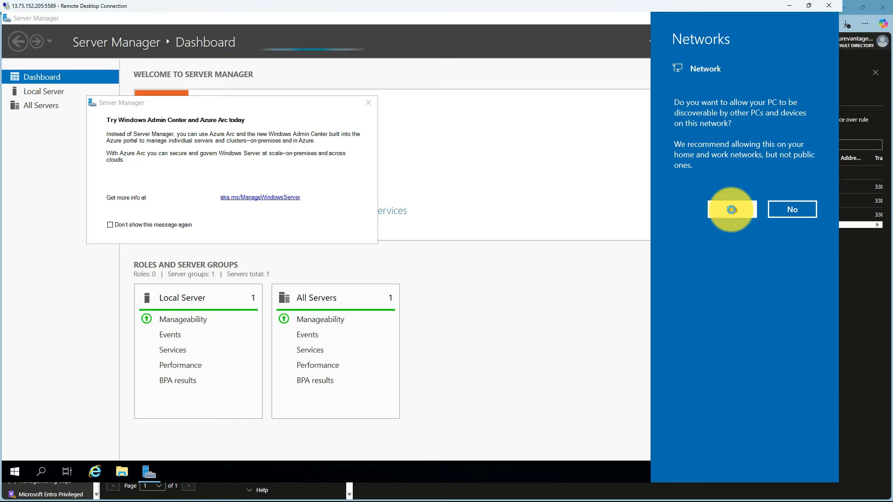
# Dismiss the network prompt and Azure Arc pop-up, and close Server Manager
pyautogui.click(732, 210)
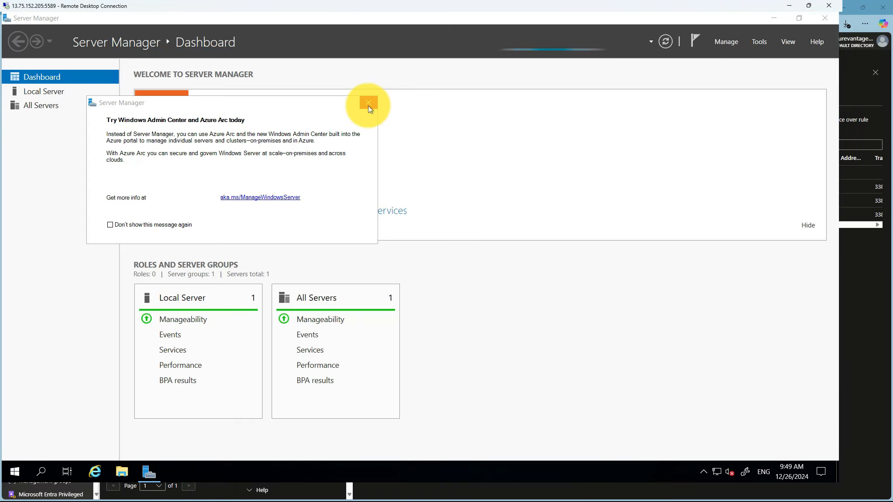
pyautogui.click(368, 106)
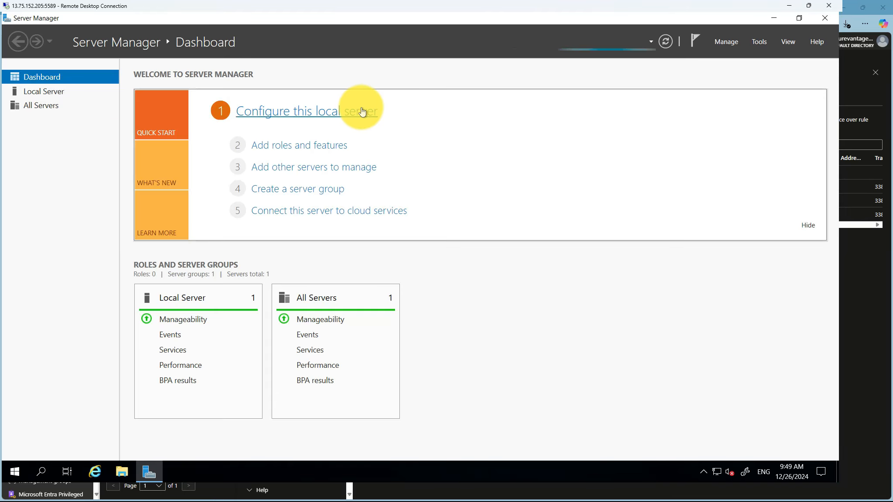
pyautogui.click(825, 18)
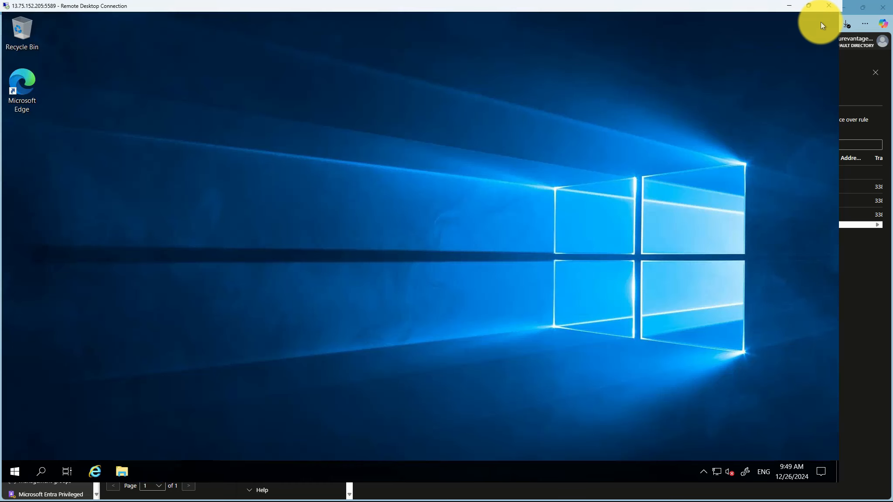
# Open cmd and run hostname, which reports spokeVm3
pyautogui.click(43, 468)
pyautogui.write('c')
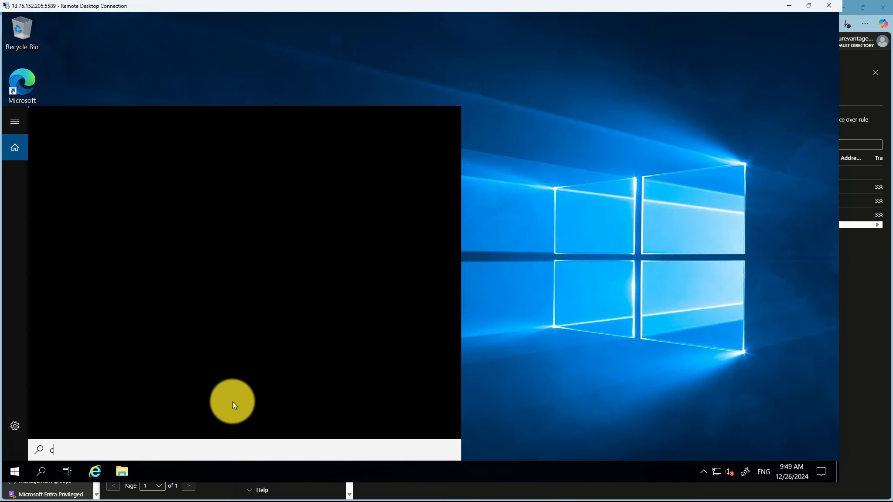
pyautogui.write('md')
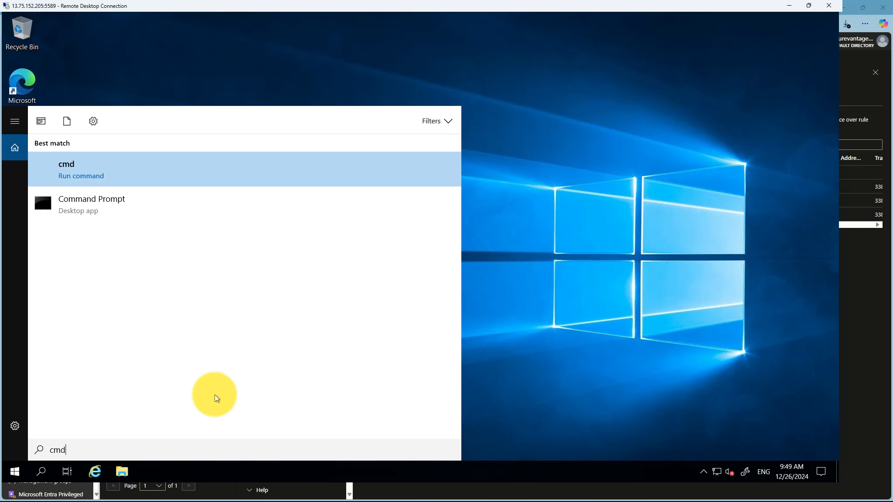
pyautogui.press('Return')
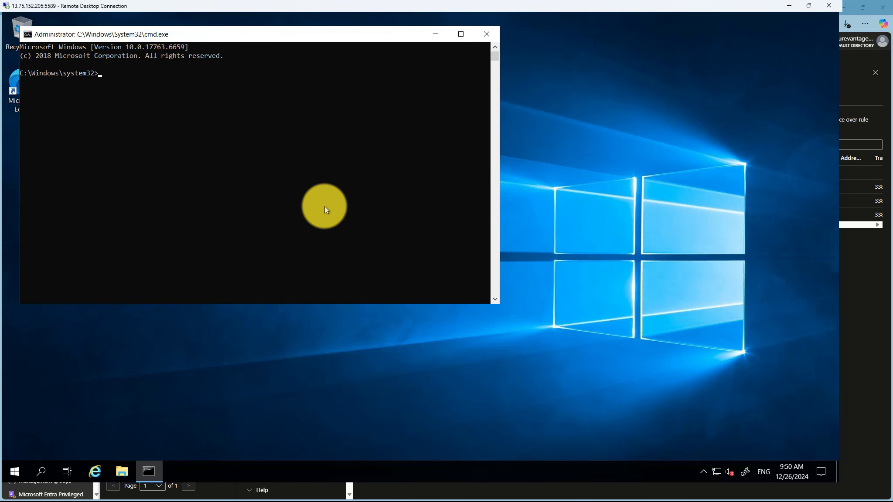
pyautogui.write('hostname')
pyautogui.press('Return')
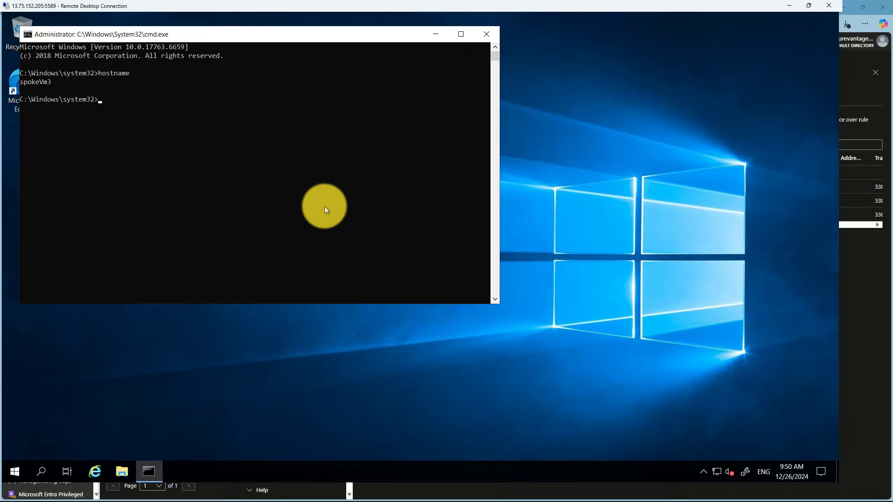